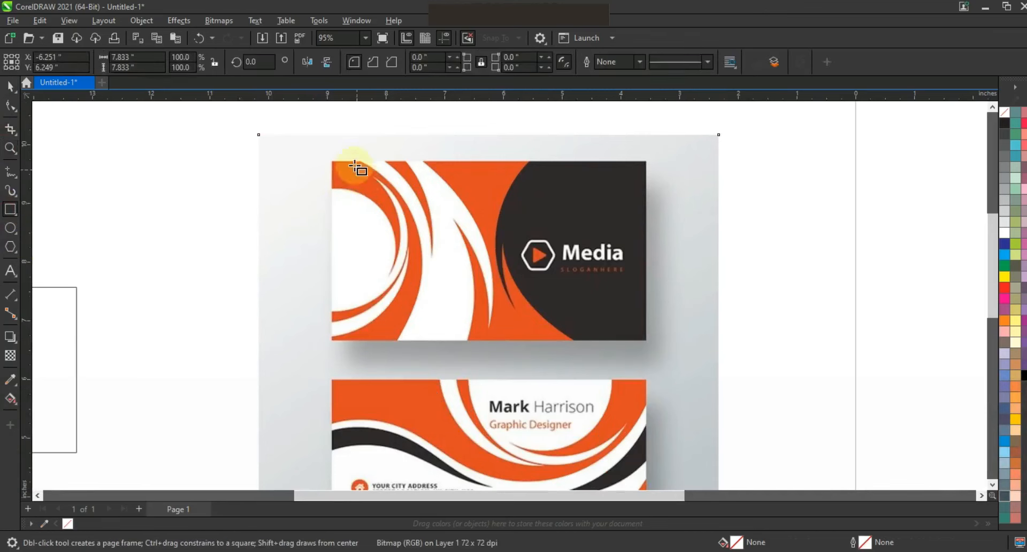
- Draw a rectangle about 5.77 × 3.42 in around the upper business card and PowerClip the reference bitmap inside it
left_click_drag(318, 152, 657, 352)
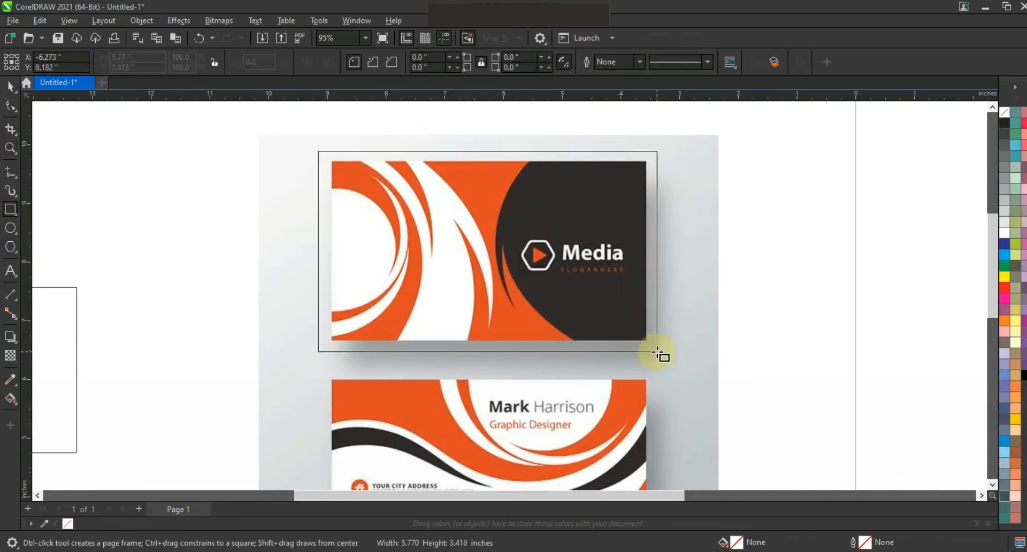
right_click(672, 351)
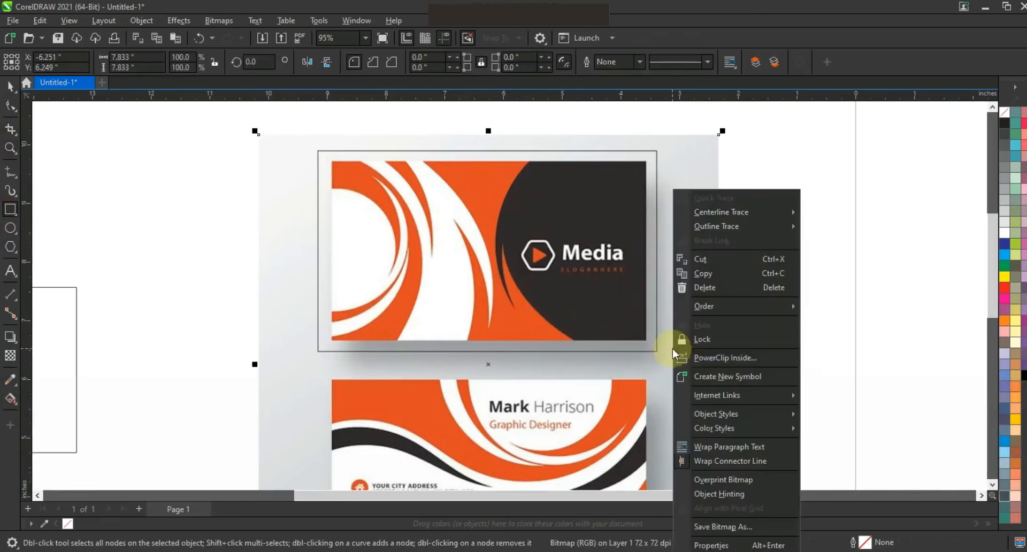
left_click(715, 358)
left_click(637, 300)
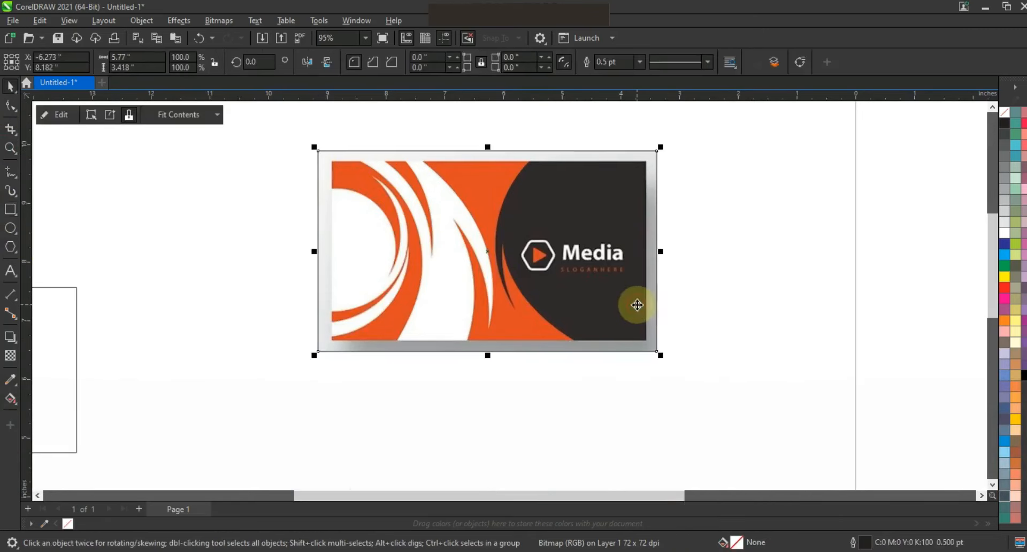
- Mirror the clipped card image both horizontally and vertically
key("F4")
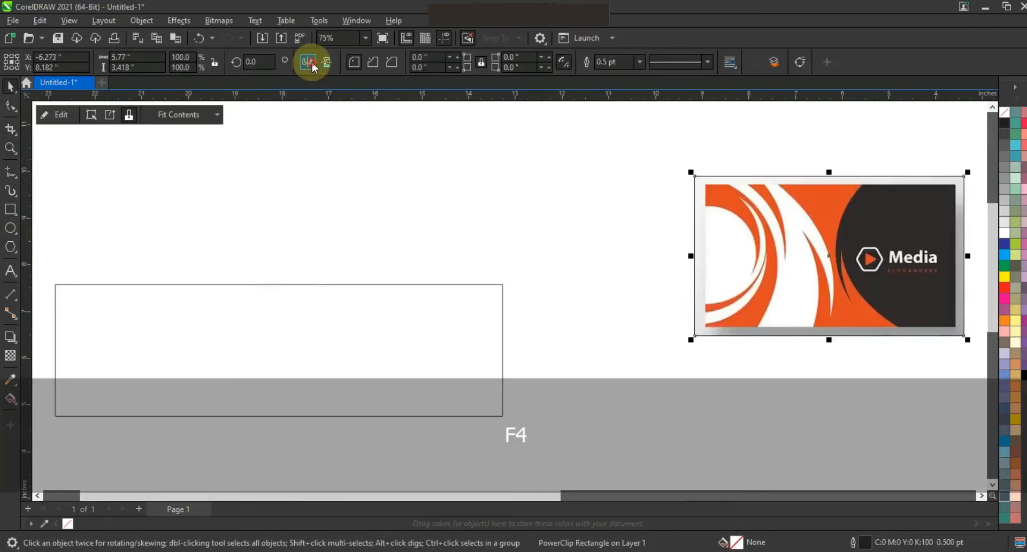
left_click(327, 62)
left_click(328, 62)
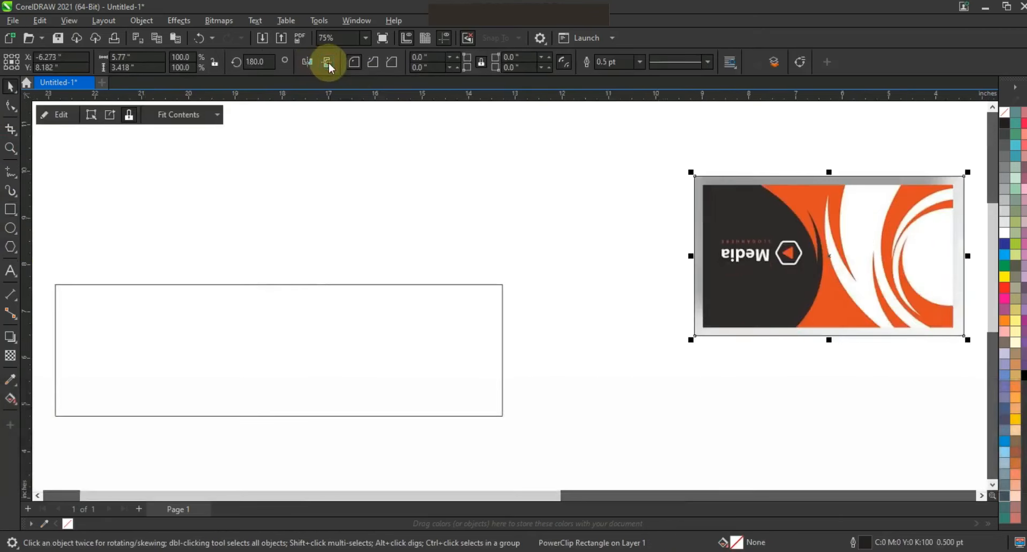
- Move the clipped card over the far end of the long empty rectangle and send it to the back
left_click_drag(755, 255, 319, 346)
key("shift+Page_Down")
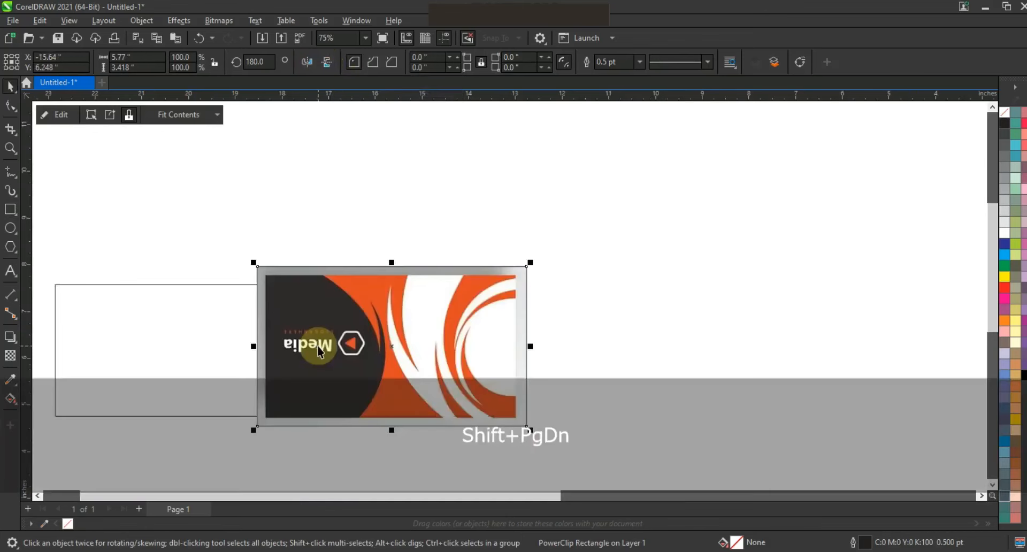
key("F3")
left_click_drag(694, 204, 718, 207)
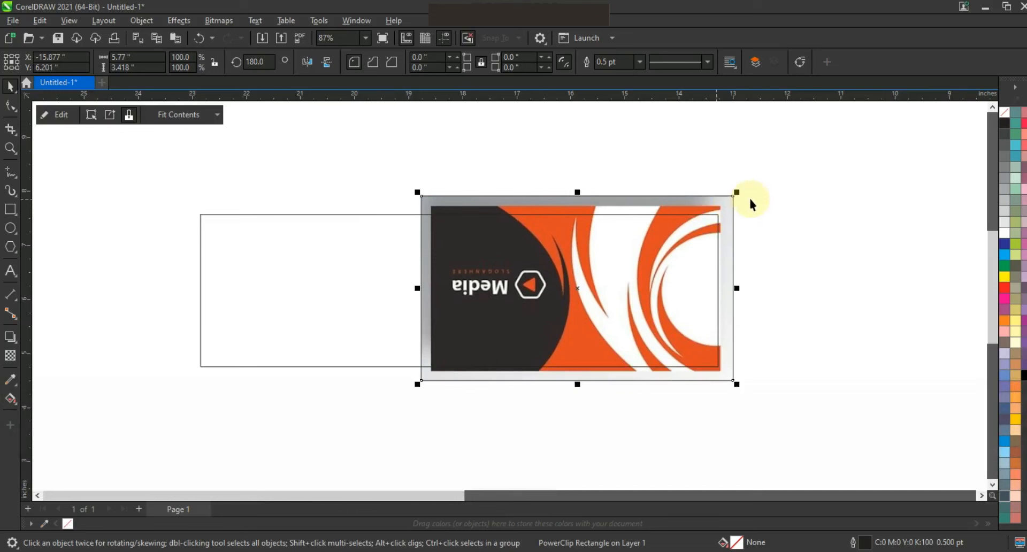
- Mirror the clipped card horizontally so its black area faces the long rectangle's outer end
left_click(308, 63)
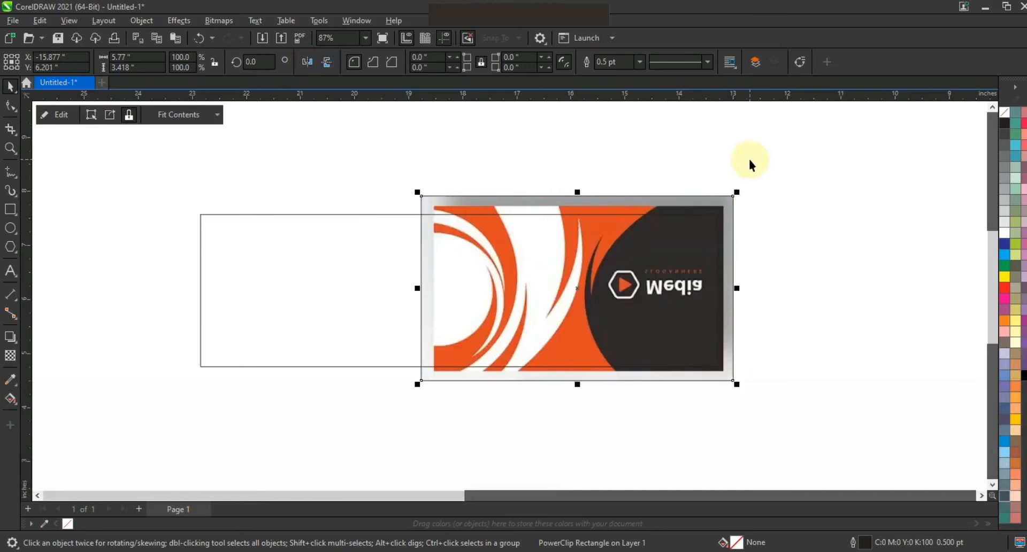
key("ctrl+z")
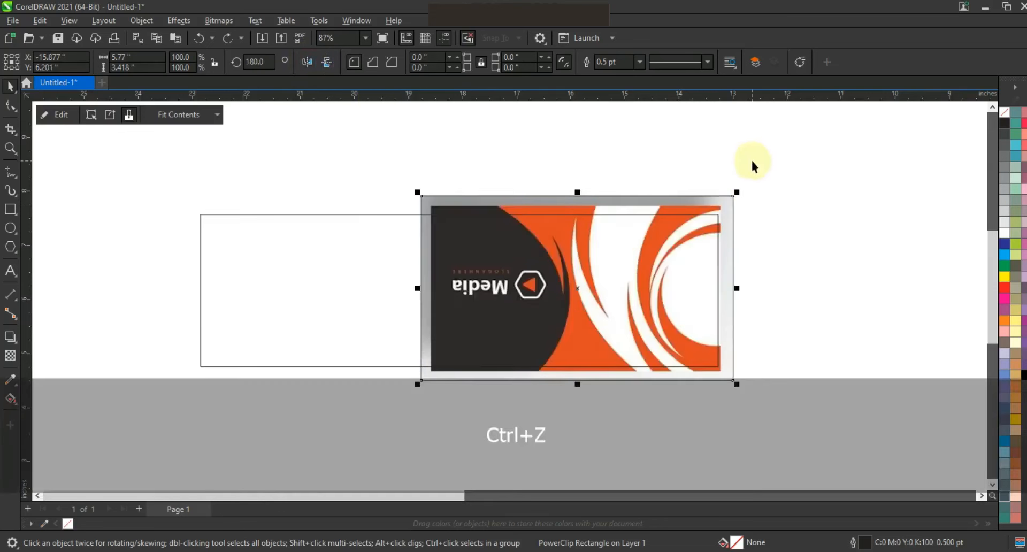
left_click(308, 63)
- Enlarge the clipped card proportionally to about 7.5 × 4.44 in and reposition it over the long rectangle's end
left_click_drag(737, 193, 750, 185)
left_click_drag(418, 189, 389, 162)
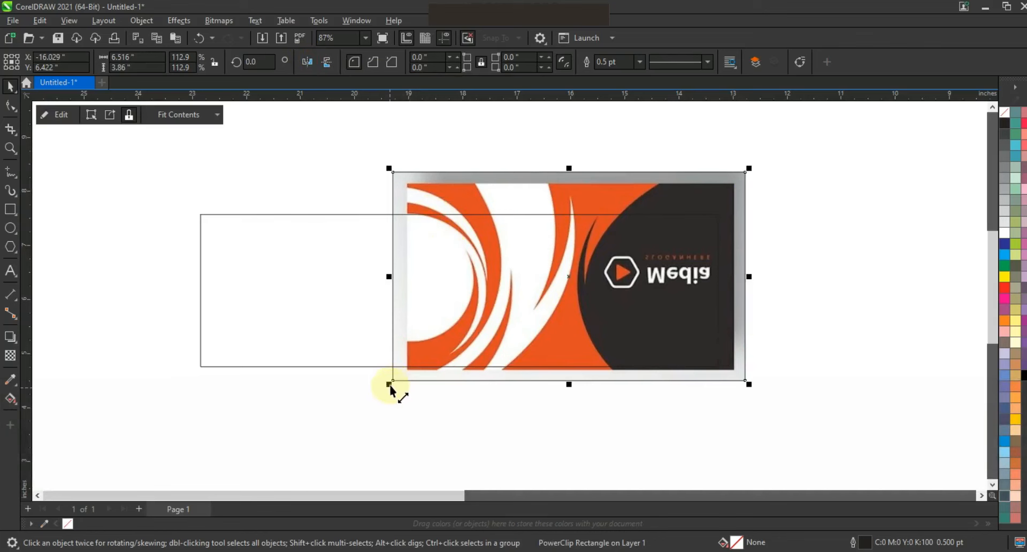
left_click_drag(389, 384, 337, 419)
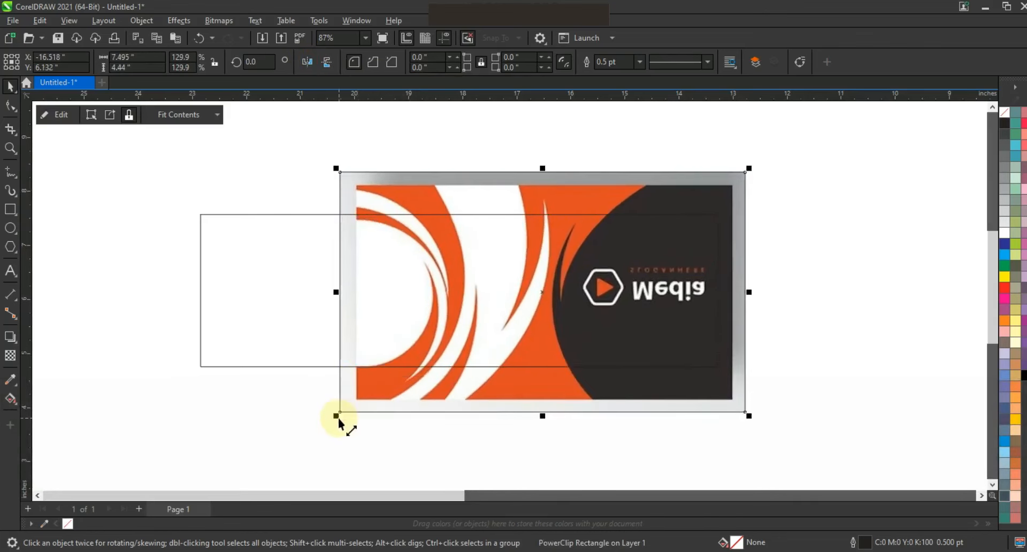
left_click(826, 308)
left_click_drag(729, 394, 741, 397)
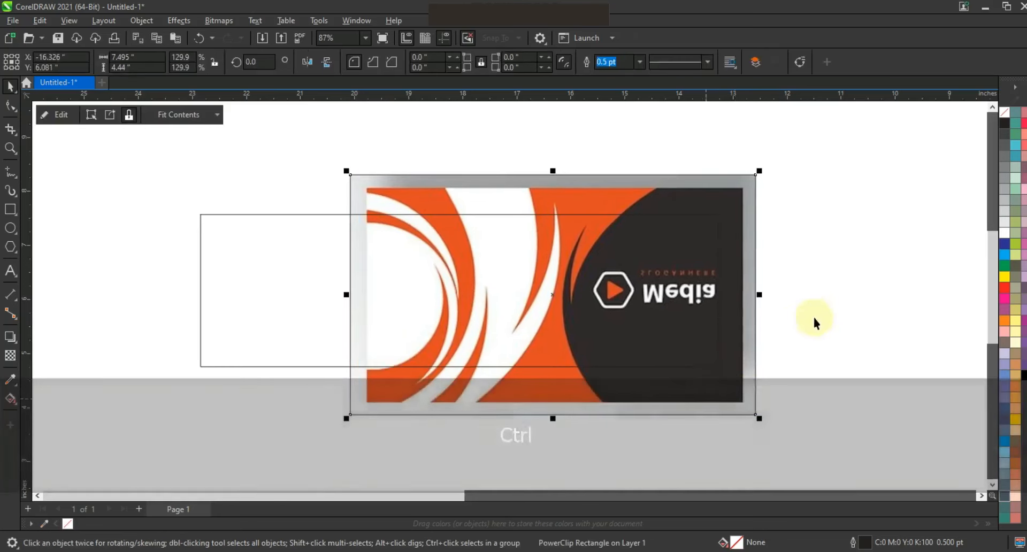
- Trace the corners of the orange shape beside the black area with a closed, eight-node Freehand outline of straight segments
left_click(10, 149)
left_click_drag(332, 172, 824, 420)
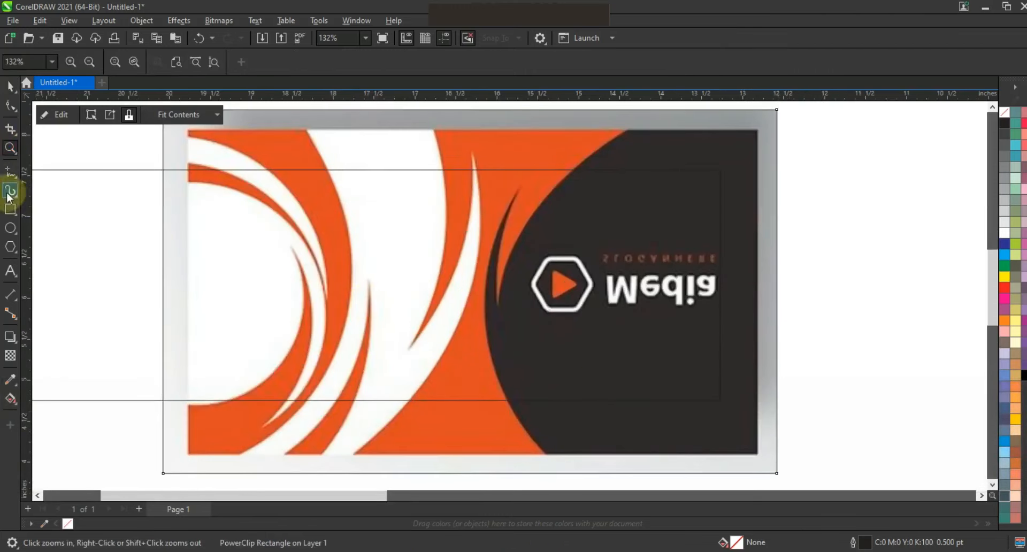
left_click(10, 172)
left_click(627, 129)
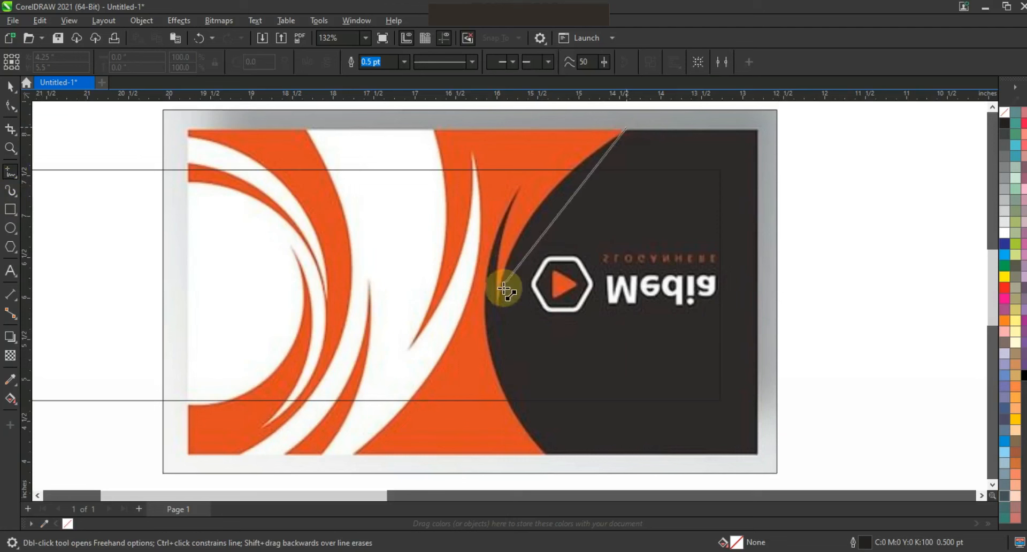
left_click(499, 308)
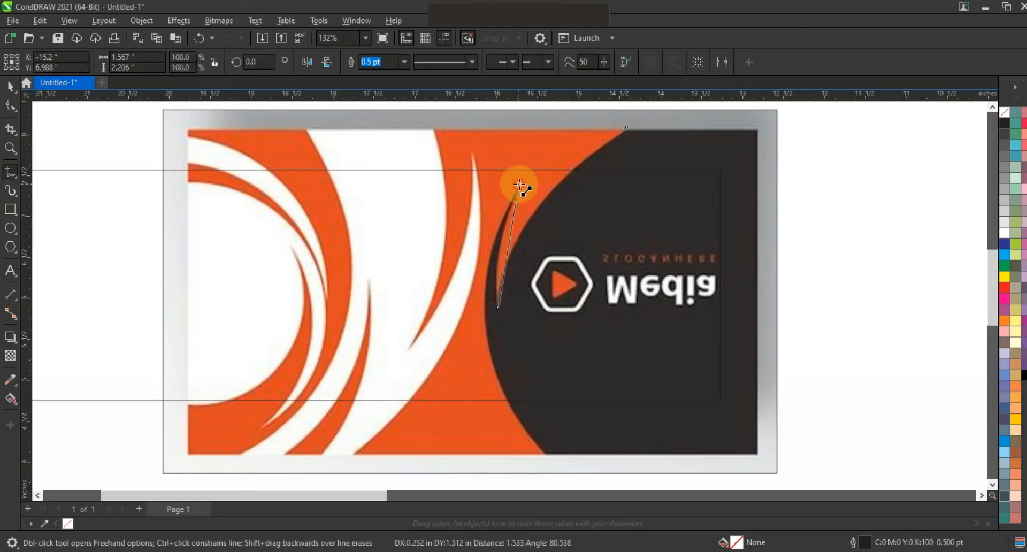
left_click(519, 184)
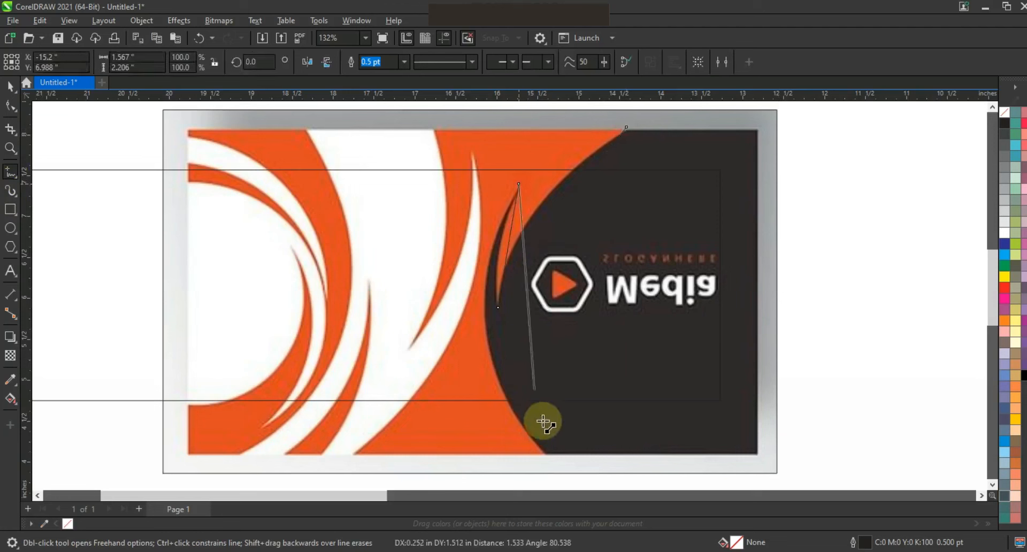
left_click(549, 454)
left_click(354, 453)
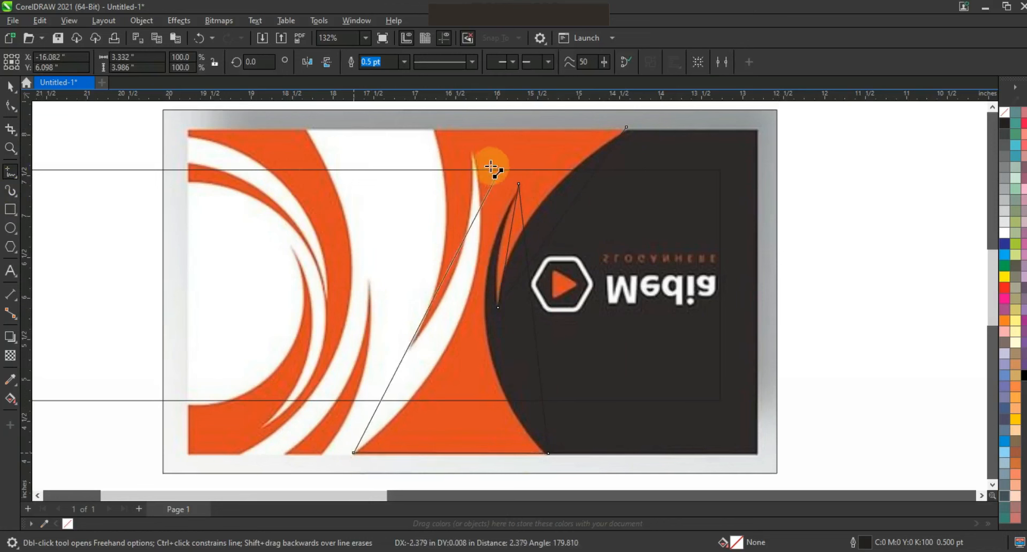
left_click(472, 155)
left_click(409, 350)
left_click(437, 131)
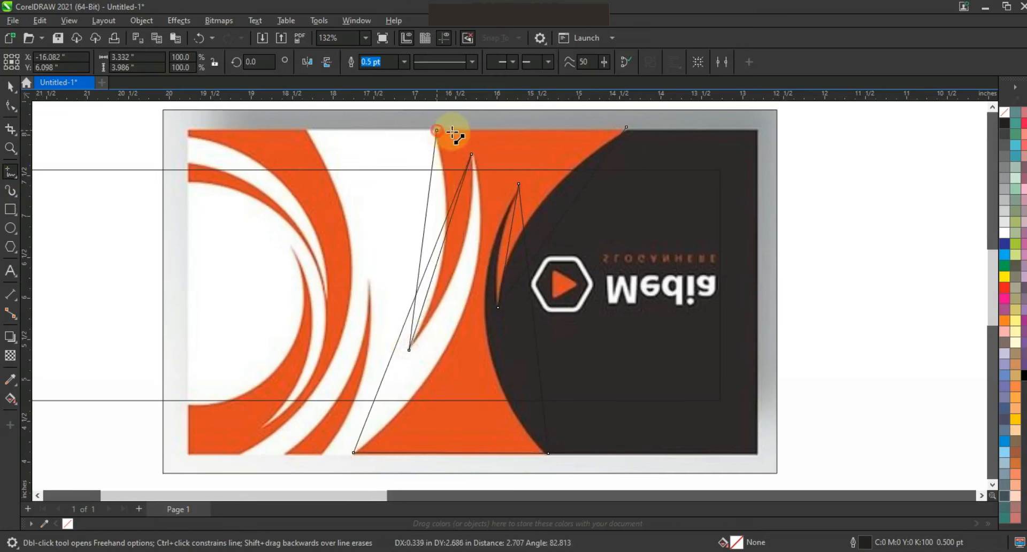
left_click(626, 128)
- Set the traced shape's outline width to 3 pt and convert all its segments to curves
left_click(404, 61)
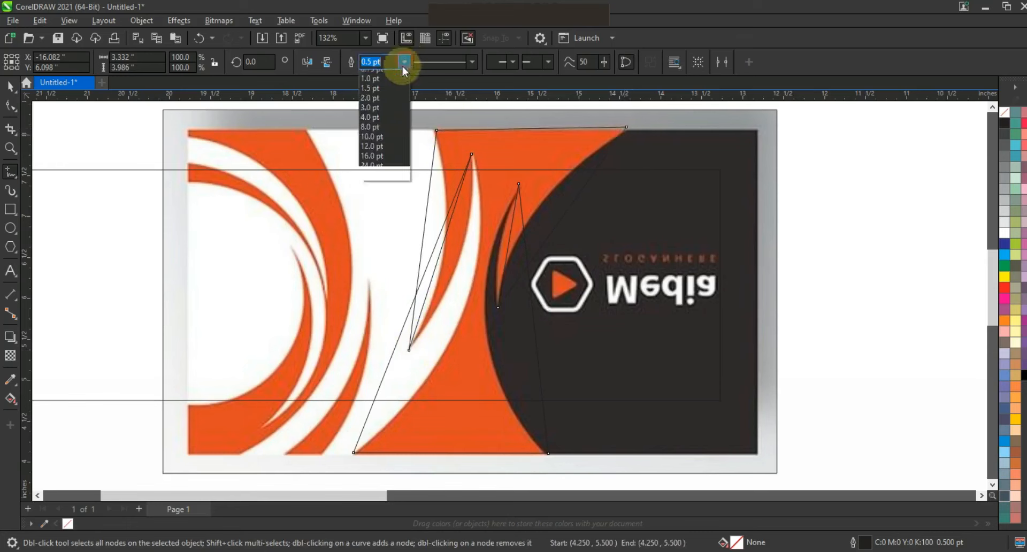
left_click(373, 142)
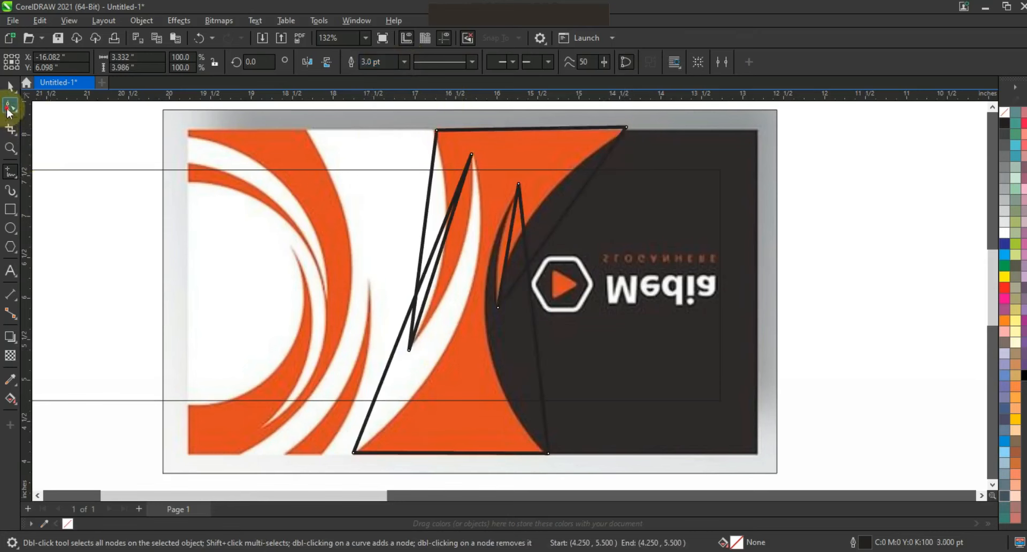
left_click(9, 107)
left_click_drag(335, 122, 669, 466)
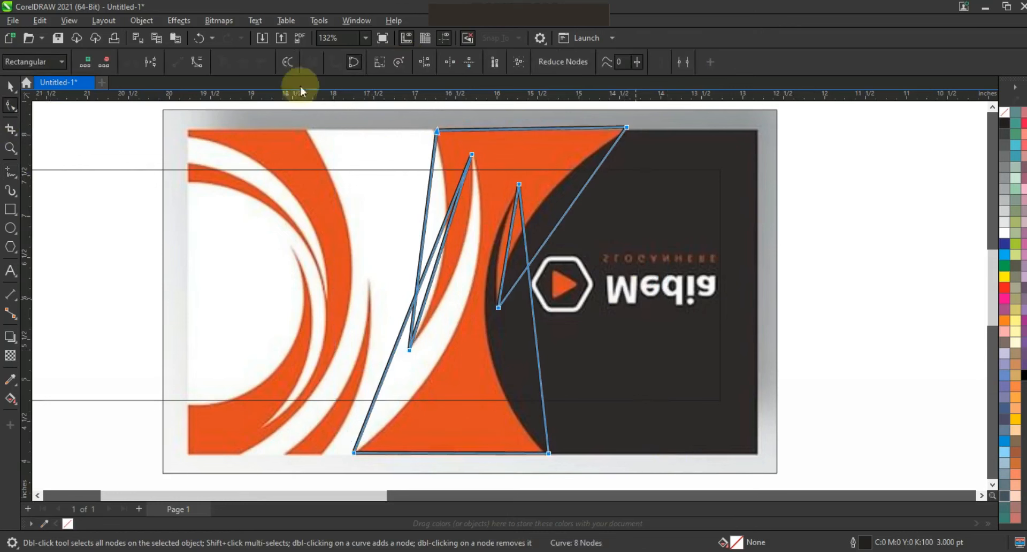
- Bend the traced outline's segments to follow the curved edges of the orange shape and its two pointed slivers
left_click(563, 223)
left_click_drag(560, 221, 535, 213)
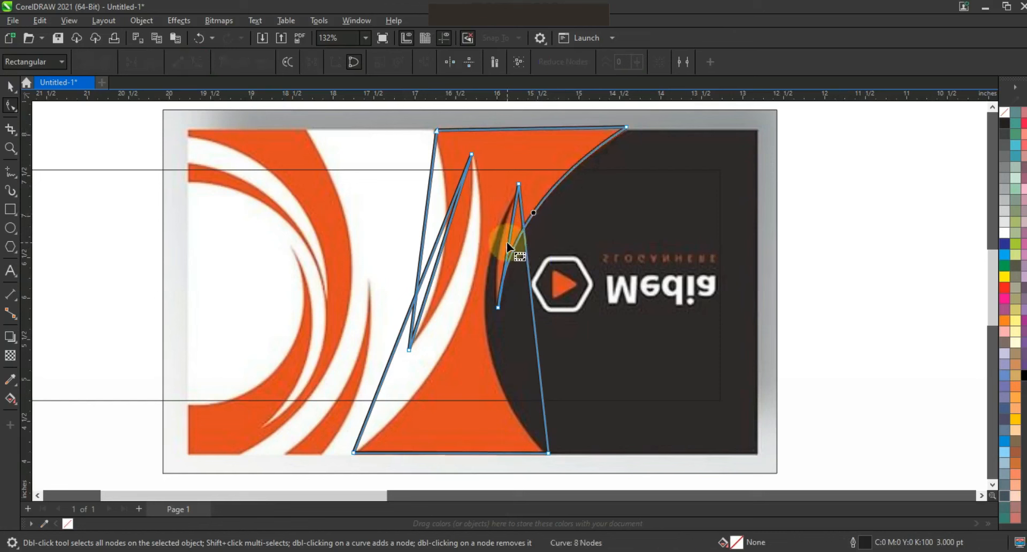
left_click_drag(507, 243, 501, 245)
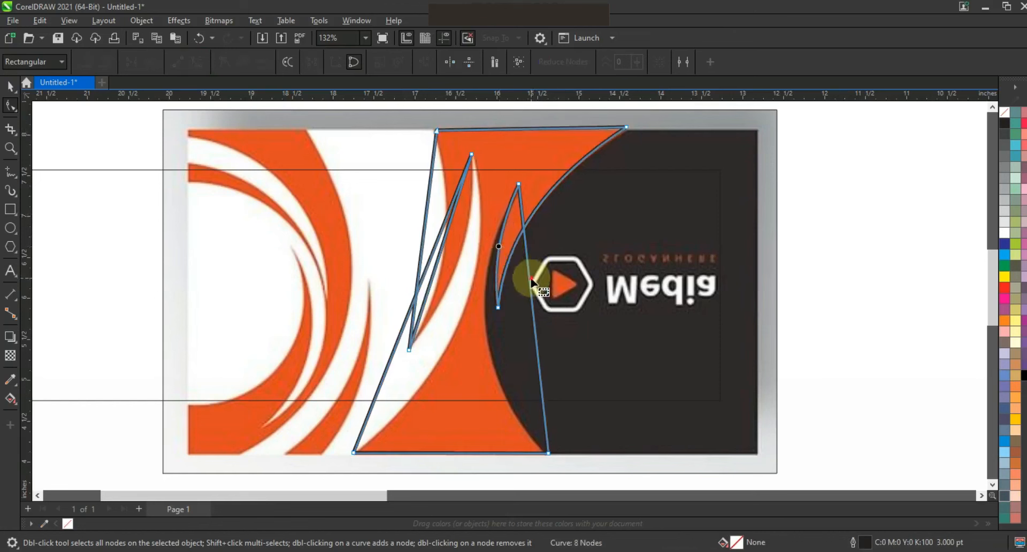
left_click_drag(532, 301, 486, 319)
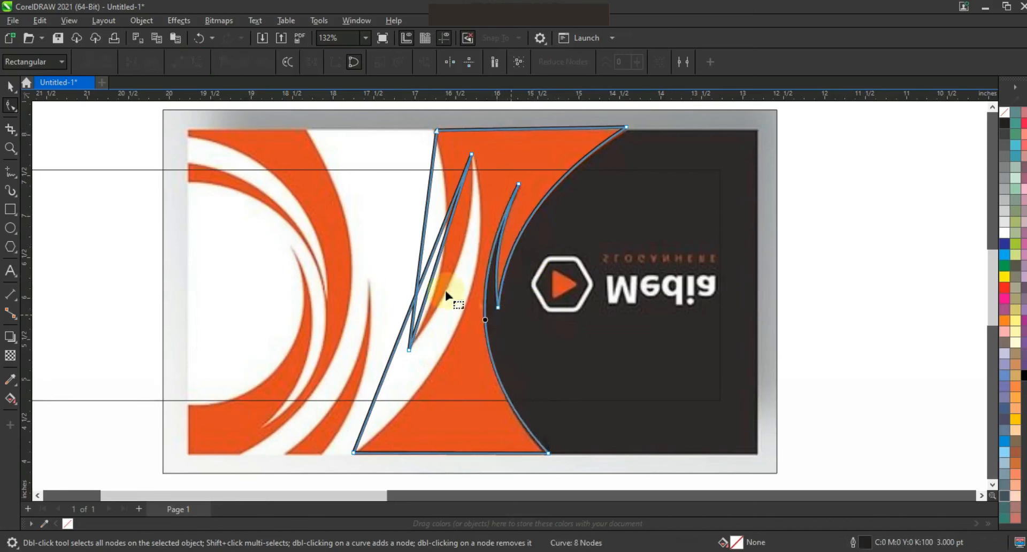
left_click_drag(434, 270, 466, 301)
- Trace the orange swirl around the white circle with a closed Freehand outline of straight segments, 3 pt wide
key("F3")
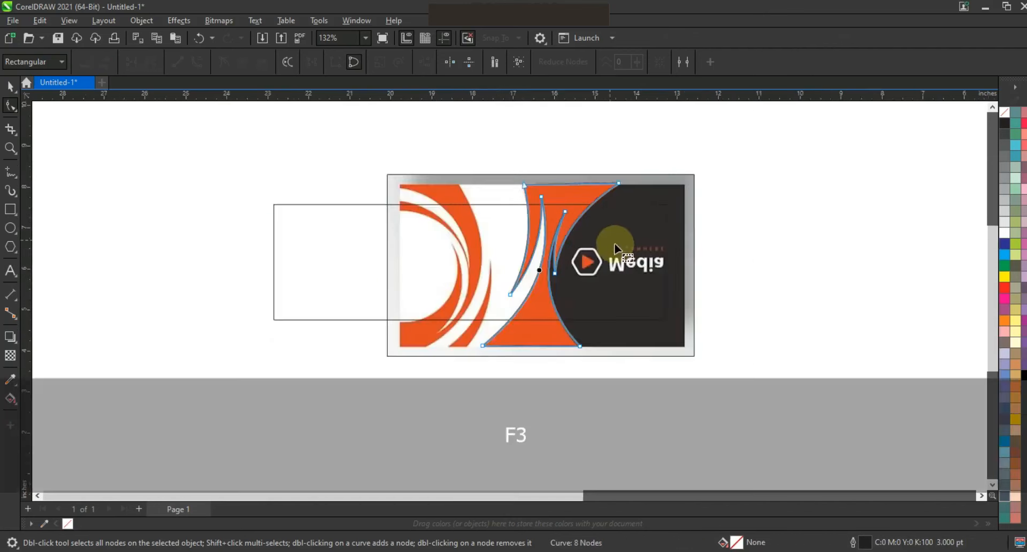
left_click(11, 148)
mouse_move(282, 158)
left_mouse_down()
mouse_move(626, 344)
mouse_move(738, 372)
left_mouse_up()
left_click(10, 171)
key("Escape")
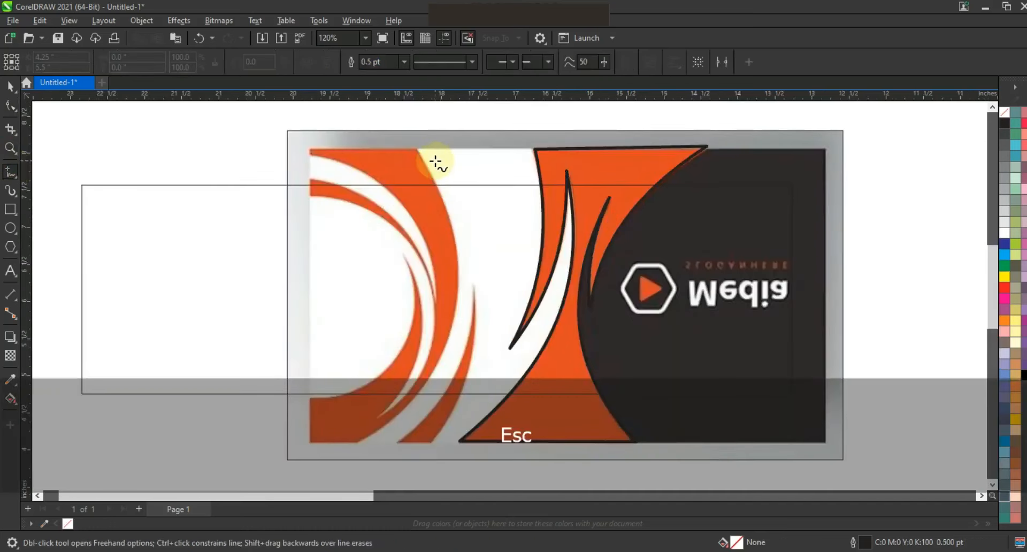
left_click(405, 62)
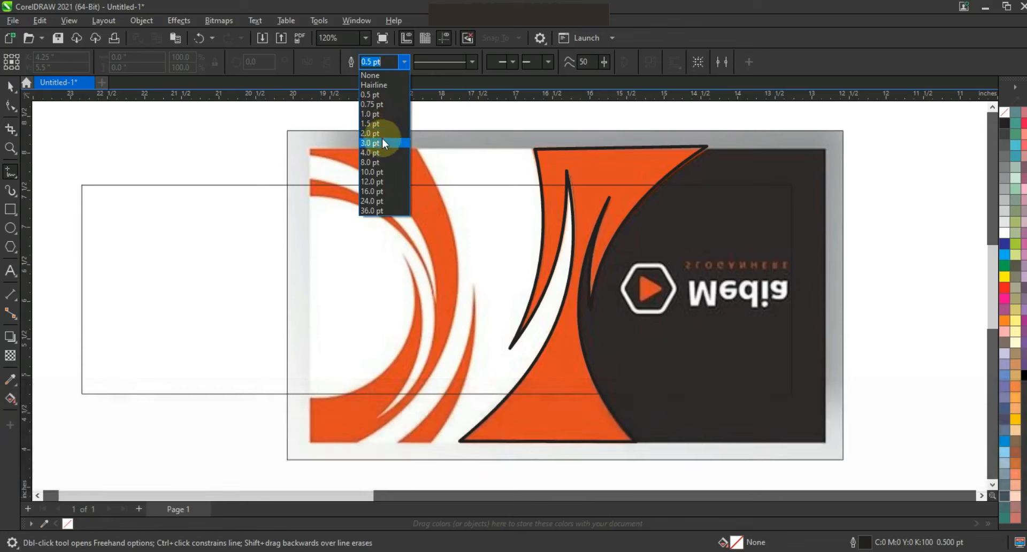
left_click(382, 137)
left_click(416, 148)
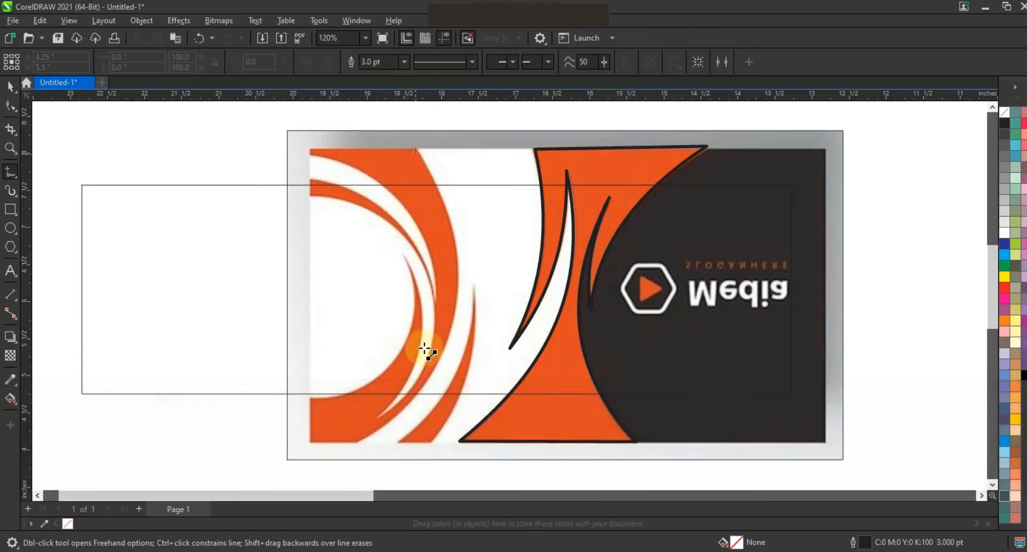
double_click(403, 407)
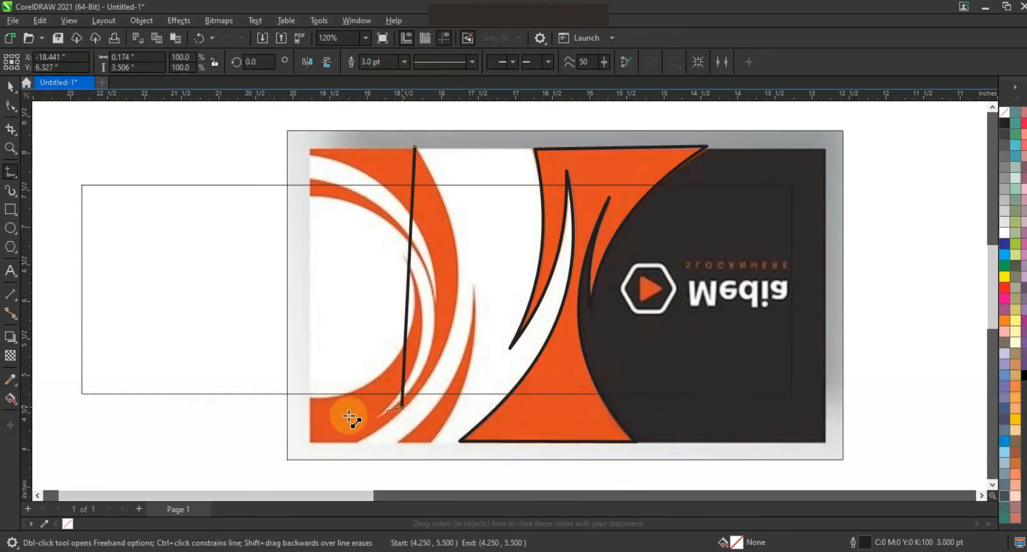
double_click(315, 407)
double_click(402, 256)
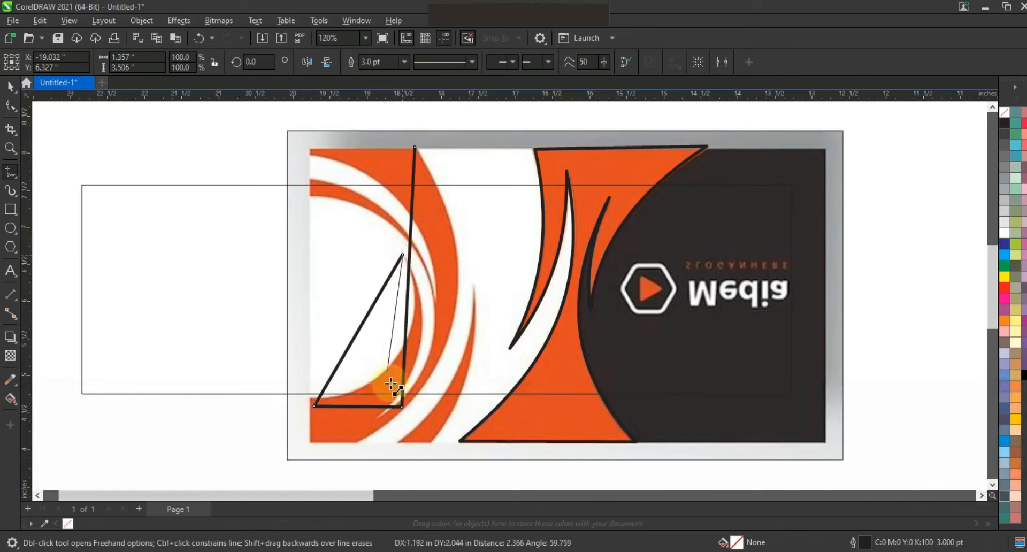
left_click(397, 401)
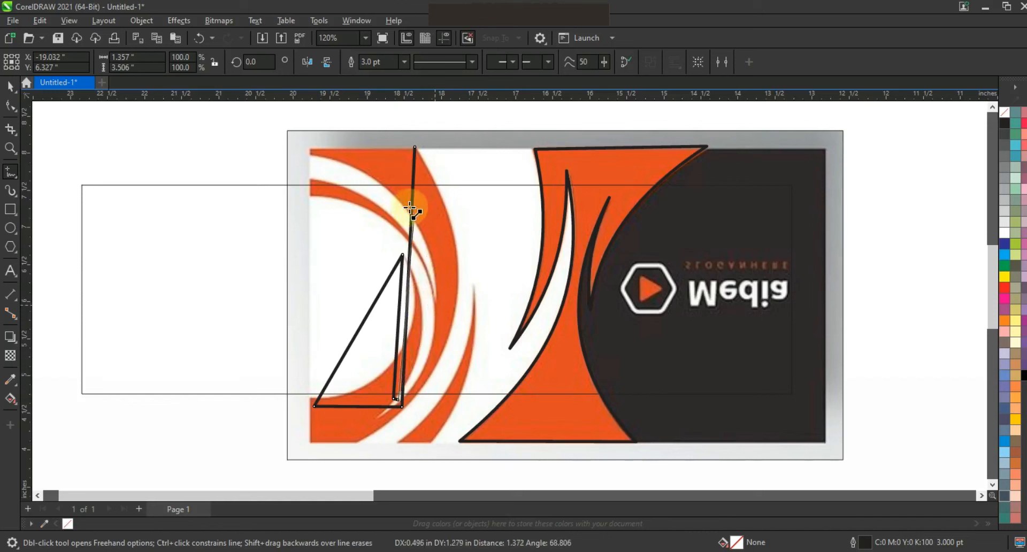
left_click(383, 186)
left_click(337, 160)
double_click(417, 148)
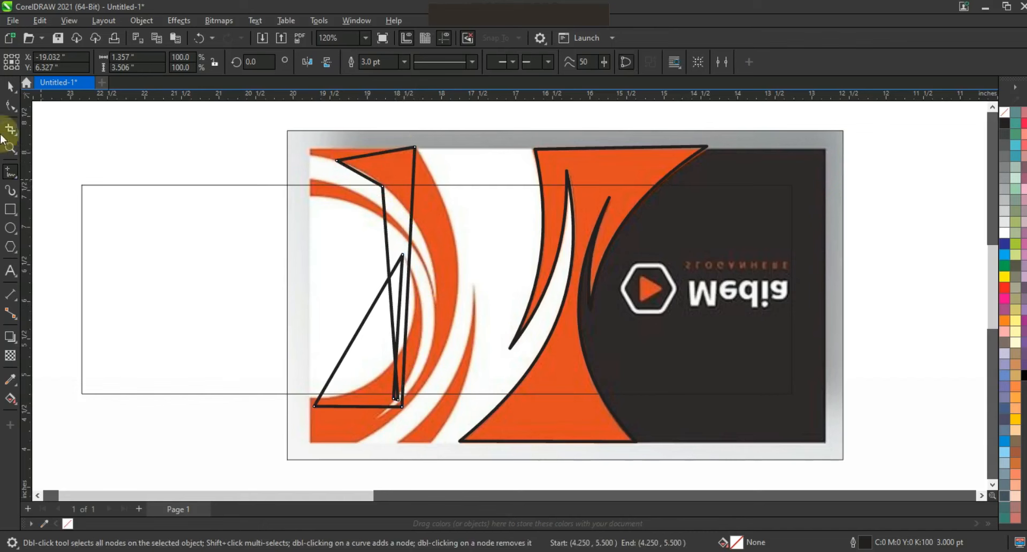
- Convert the swirl outline's segments to curves and bend its long outer segment along the orange band's outer edge
left_click(10, 106)
left_click_drag(278, 152, 517, 453)
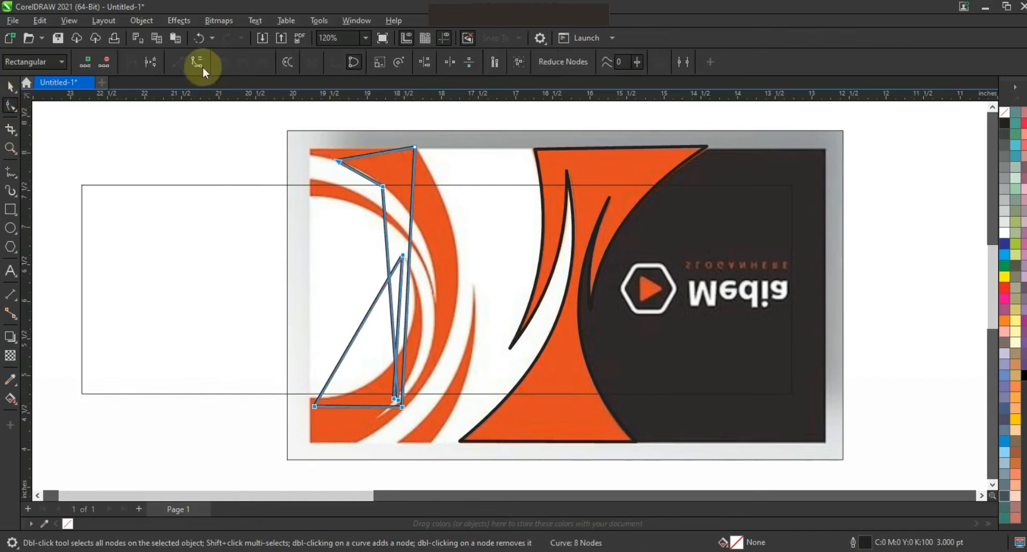
left_click_drag(447, 226, 449, 227)
left_click_drag(408, 322, 486, 320)
left_click_drag(449, 226, 459, 217)
left_click_drag(483, 320, 485, 319)
- Bend the swirl outline's remaining segments along the orange band's inner edge, its pointed inner sliver and the white circle
left_click_drag(373, 196, 392, 176)
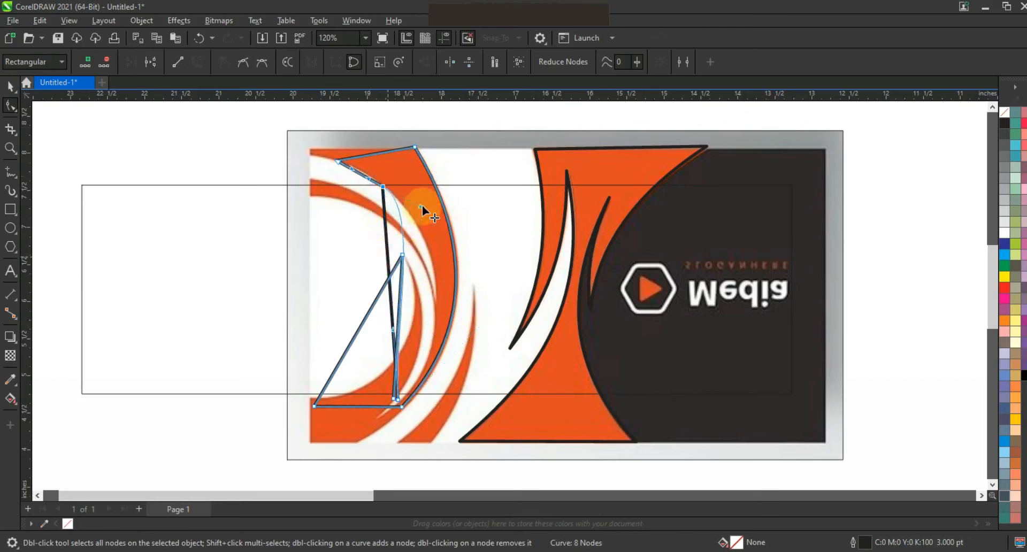
left_click_drag(394, 330, 475, 328)
left_click_drag(425, 205, 424, 206)
left_click(398, 402)
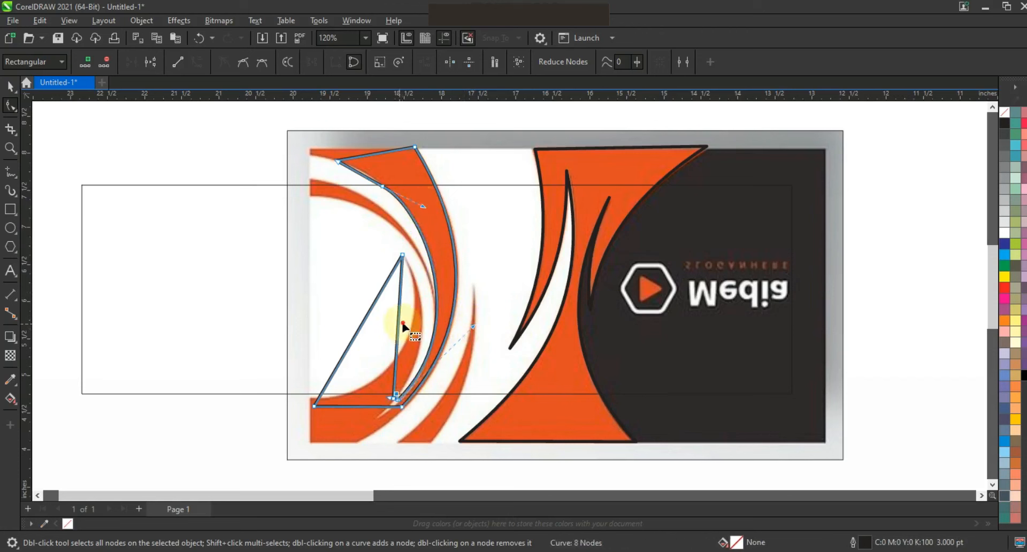
left_click_drag(402, 324, 422, 323)
left_click_drag(360, 332, 400, 348)
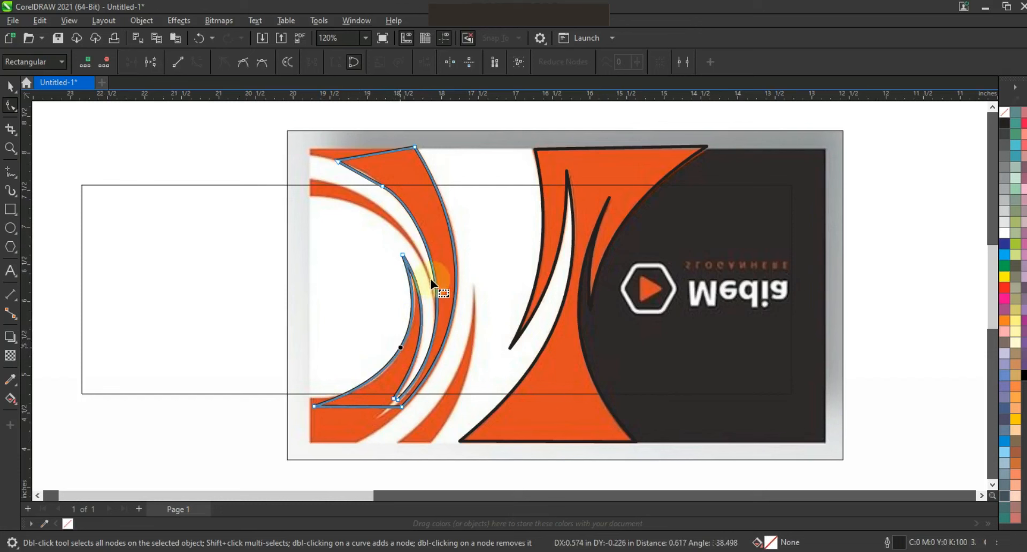
- Trace the thin orange sliver above the white circle with a closed three-point Freehand outline of straight segments, 3 pt wide
left_click(11, 175)
left_click(331, 178)
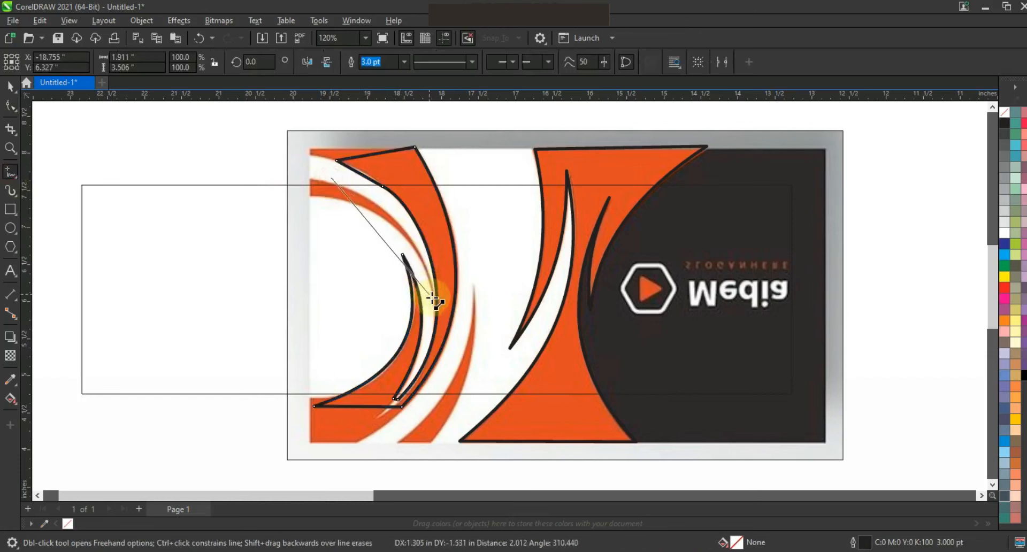
left_click(434, 298)
left_click(306, 181)
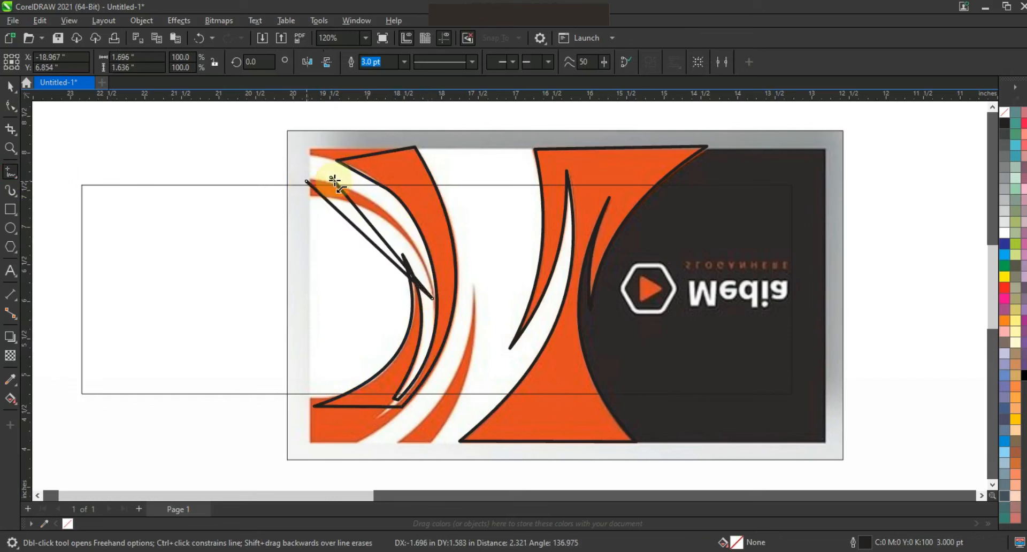
left_click(332, 178)
- Convert the thin sliver's segments to curves and bend its two long sides along the sliver's edges in the reference image
left_click(10, 106)
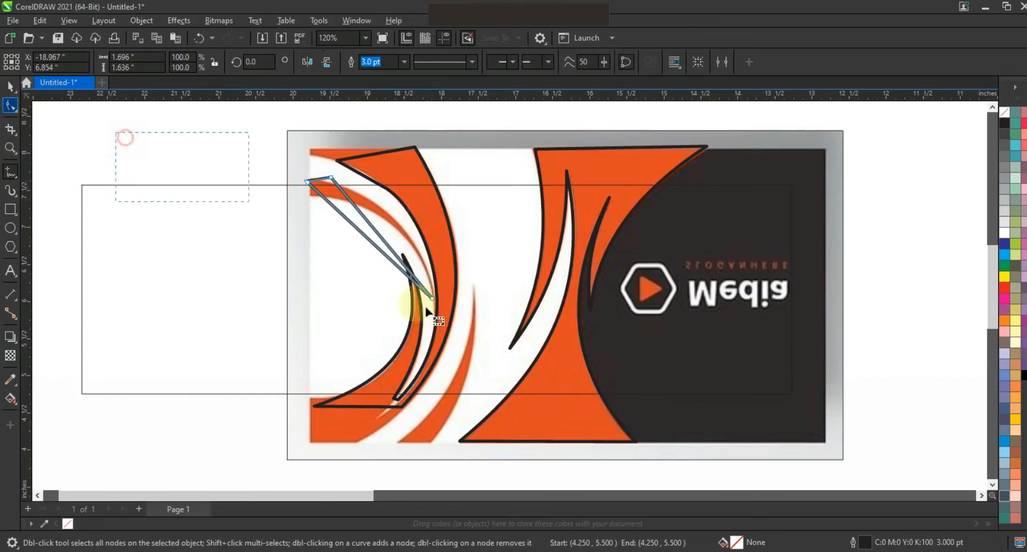
mouse_move(375, 229)
left_mouse_down()
mouse_move(394, 219)
mouse_move(375, 236)
mouse_move(380, 217)
mouse_move(390, 224)
left_mouse_up()
left_click(363, 237)
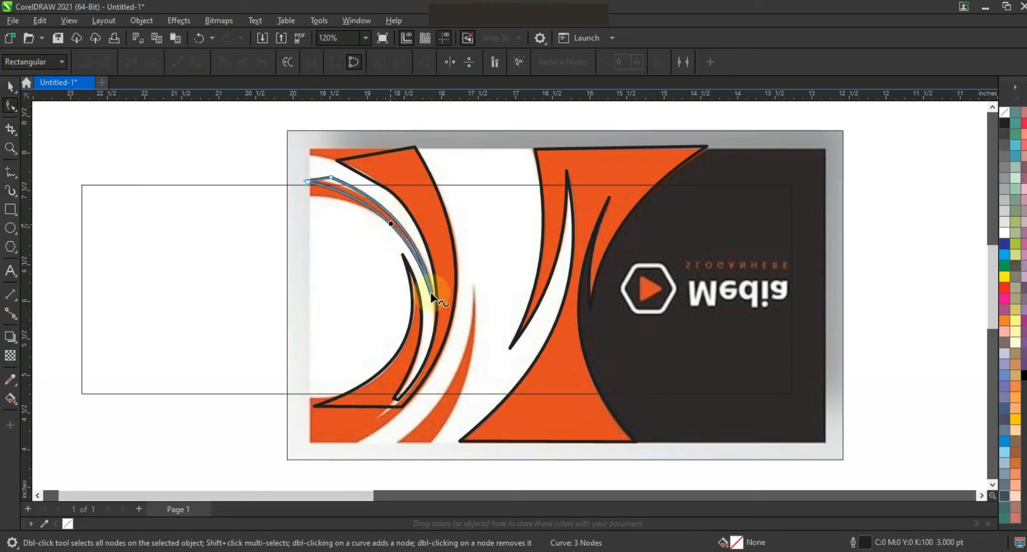
left_click(10, 87)
left_click(878, 320)
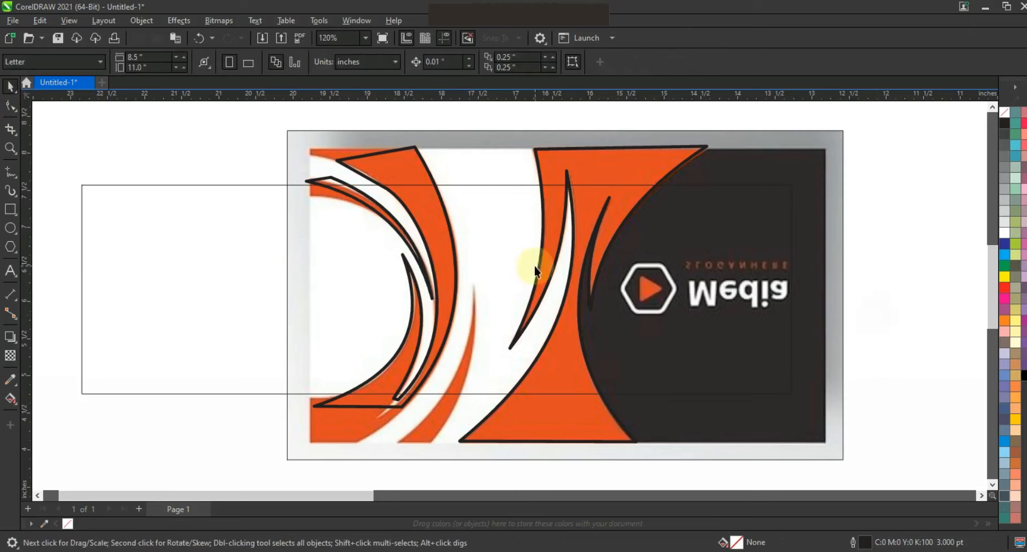
- Move the reference image off the traced outlines to the empty area beyond the rectangle's right end
key("F3")
left_click(756, 232, "ctrl")
mouse_move(756, 231)
left_mouse_down()
mouse_move(782, 232)
mouse_move(771, 233)
left_mouse_up()
left_click(69, 186)
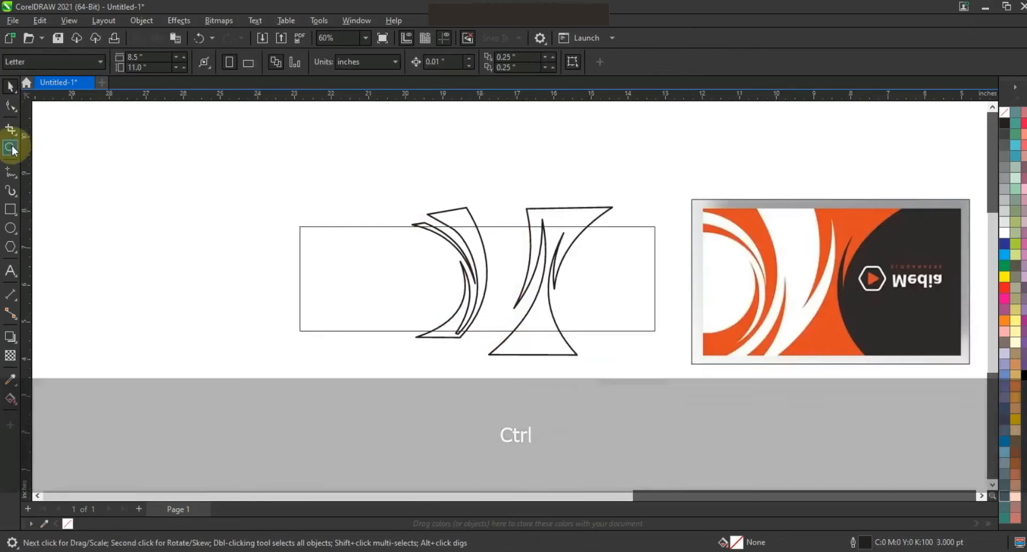
- Smart Fill the rectangle's right end beyond the hourglass-shaped outline and recolor the new area blue, C100 M100 Y0 K0
left_click(10, 148)
left_click_drag(252, 198, 889, 367)
left_click(10, 86)
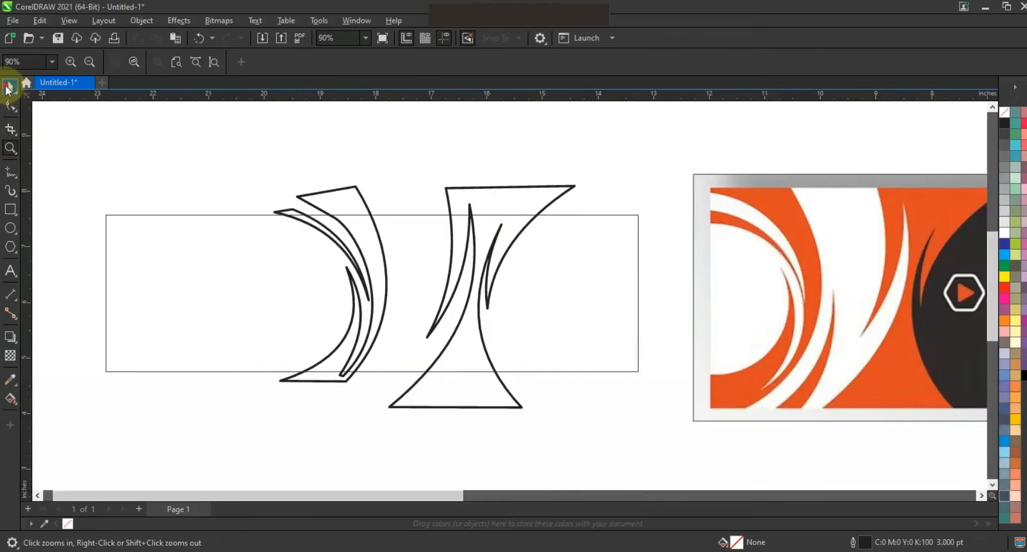
left_click(15, 411)
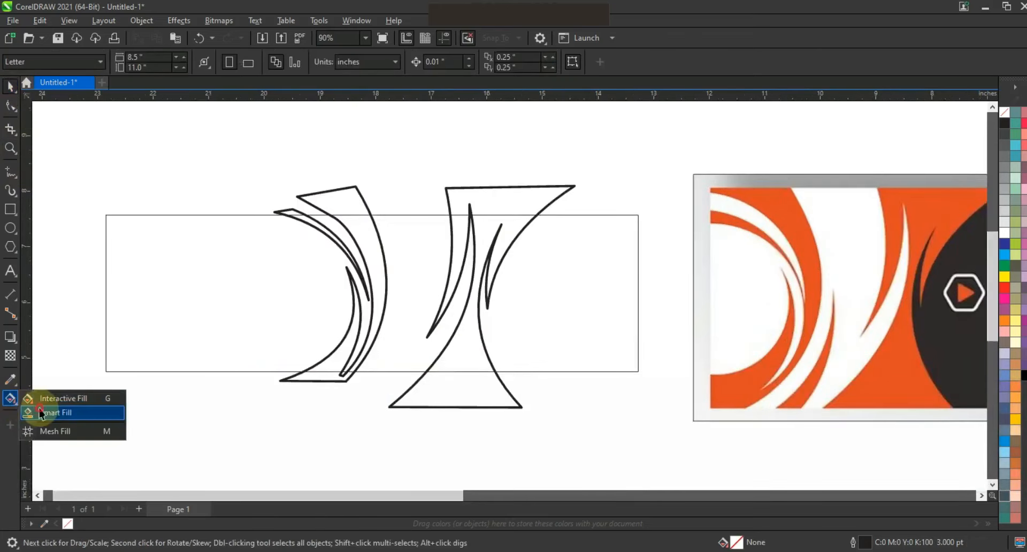
left_click(32, 410)
left_click(583, 287)
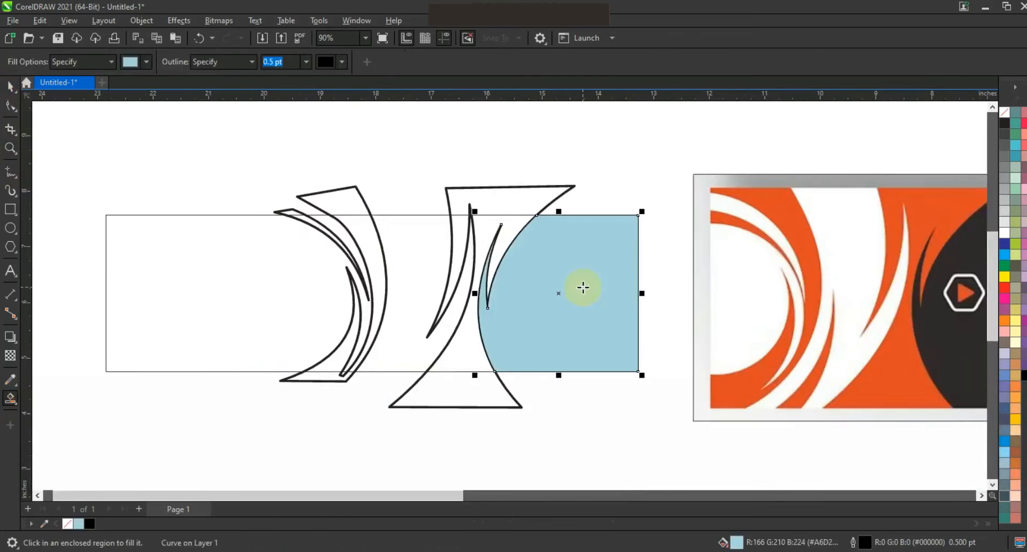
left_click(10, 87)
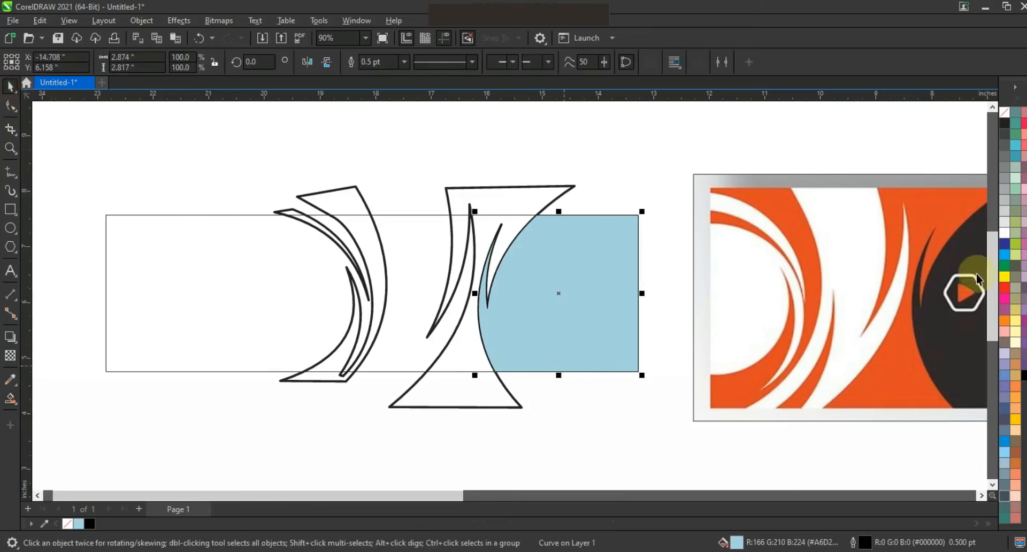
left_click(1003, 247)
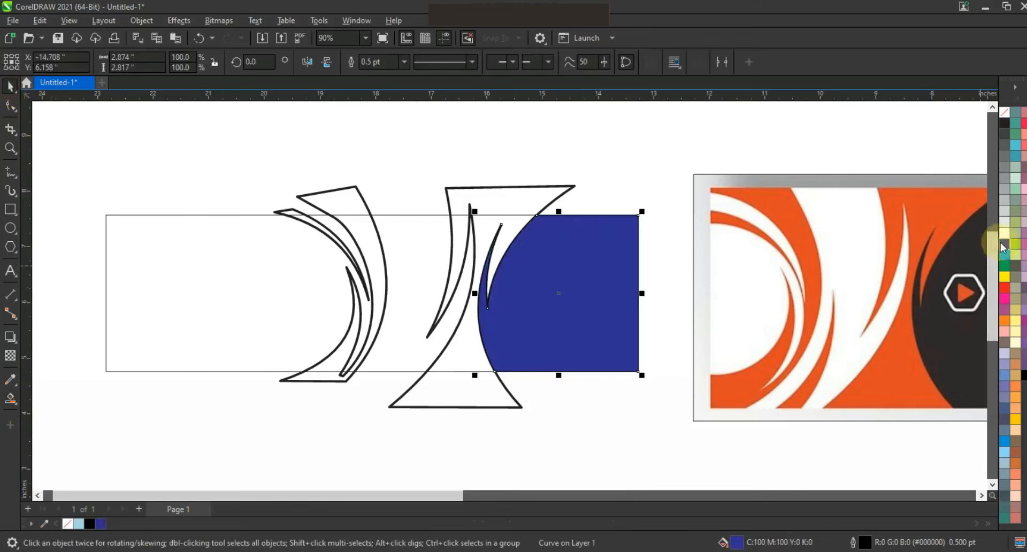
- Change the blue area's fill to a deeper blue, C100 M91 Y13 K13, with the Interactive Fill color picker
left_click(11, 399)
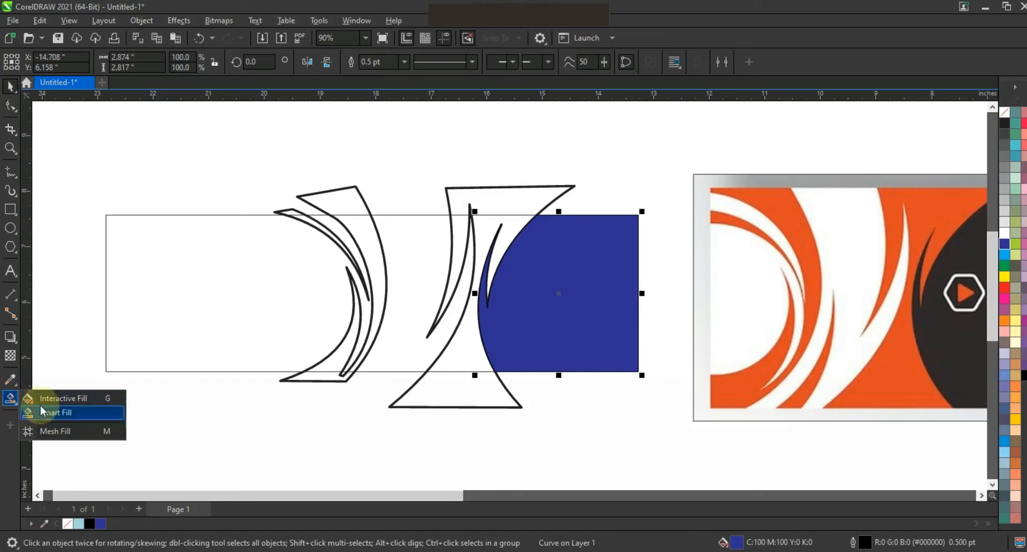
left_click(42, 400)
left_click(206, 63)
left_click(196, 89)
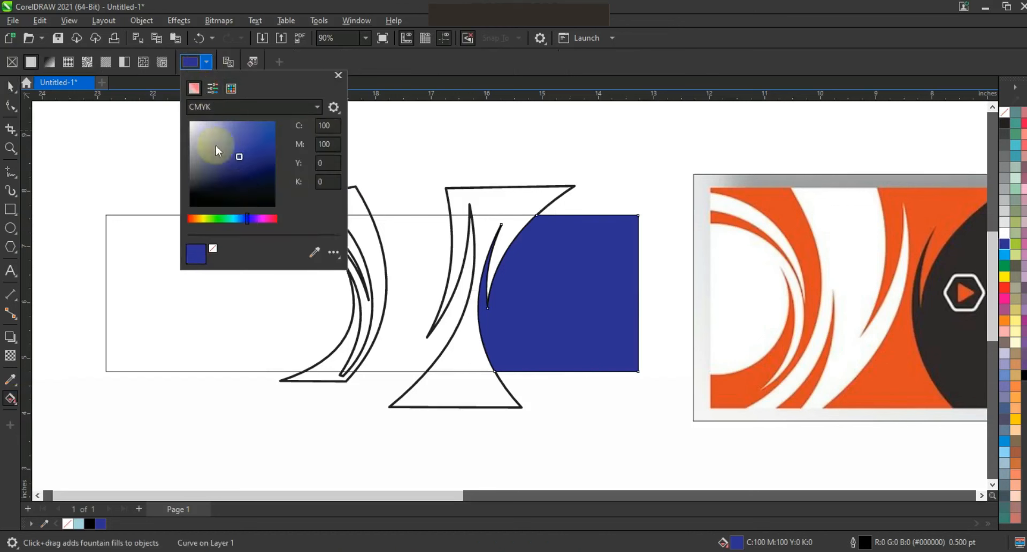
left_click_drag(245, 156, 265, 155)
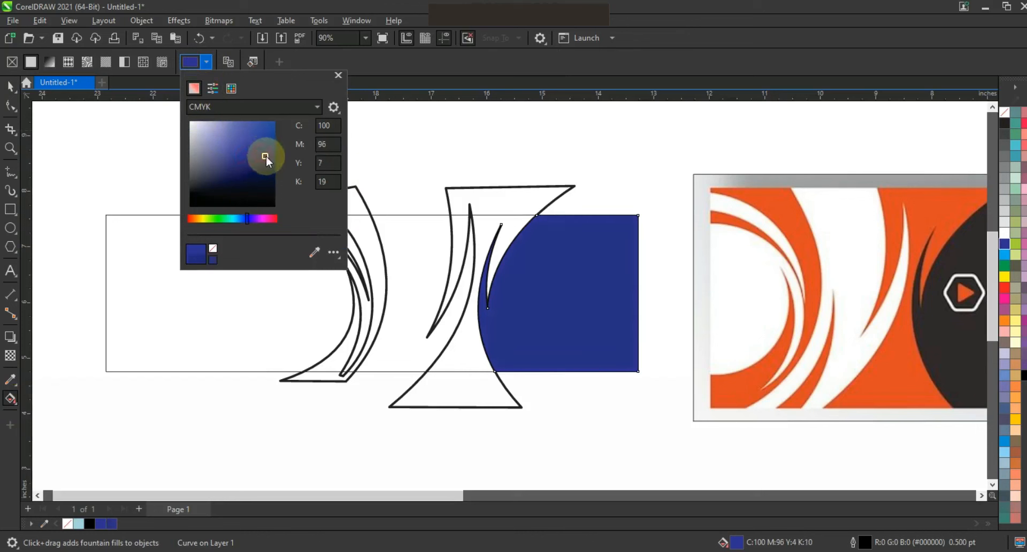
left_click_drag(254, 220, 243, 218)
left_click_drag(279, 163, 274, 159)
left_click(10, 86)
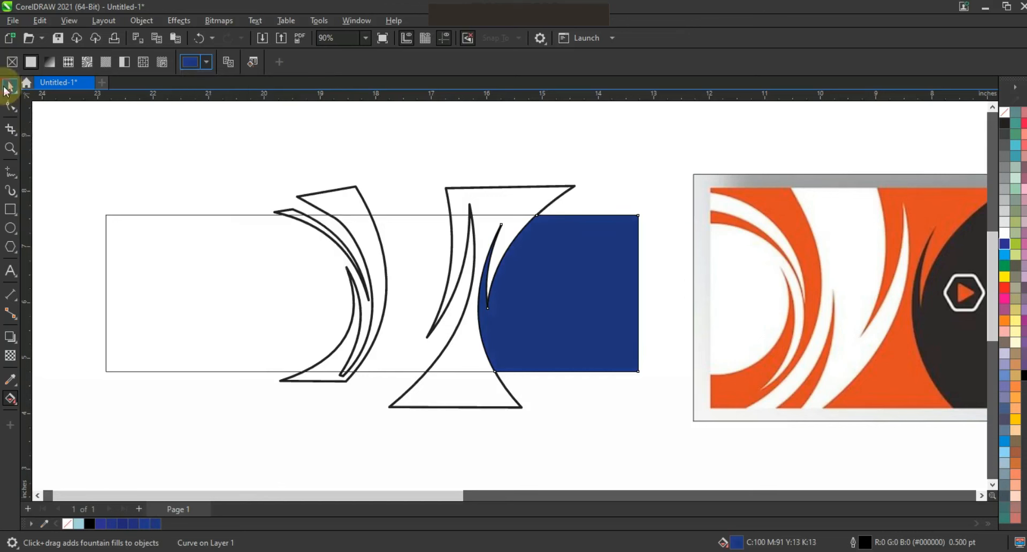
left_click(282, 162)
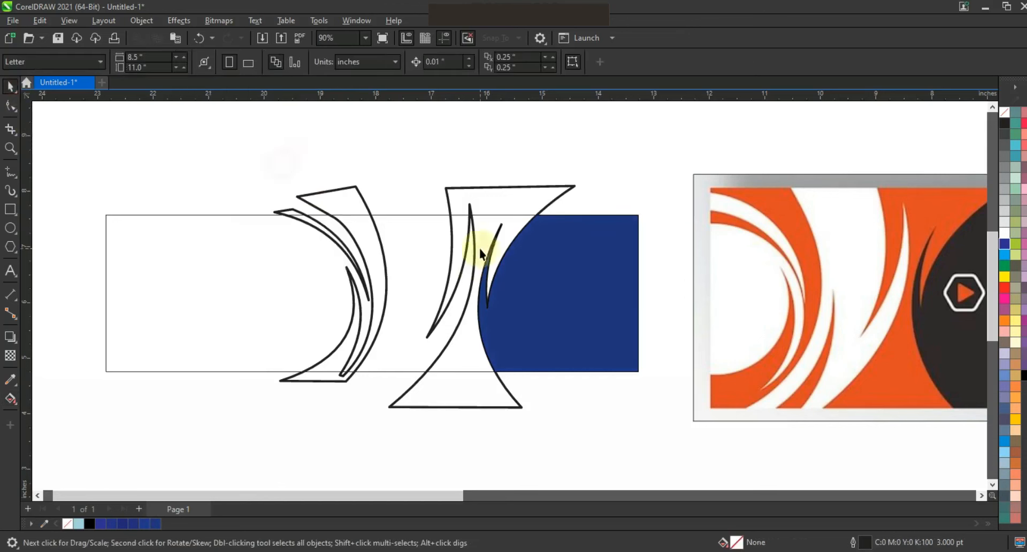
- Fill the hourglass-shaped outline with yellow, C0 M20 Y100 K0, and remove its outline
left_click(535, 214)
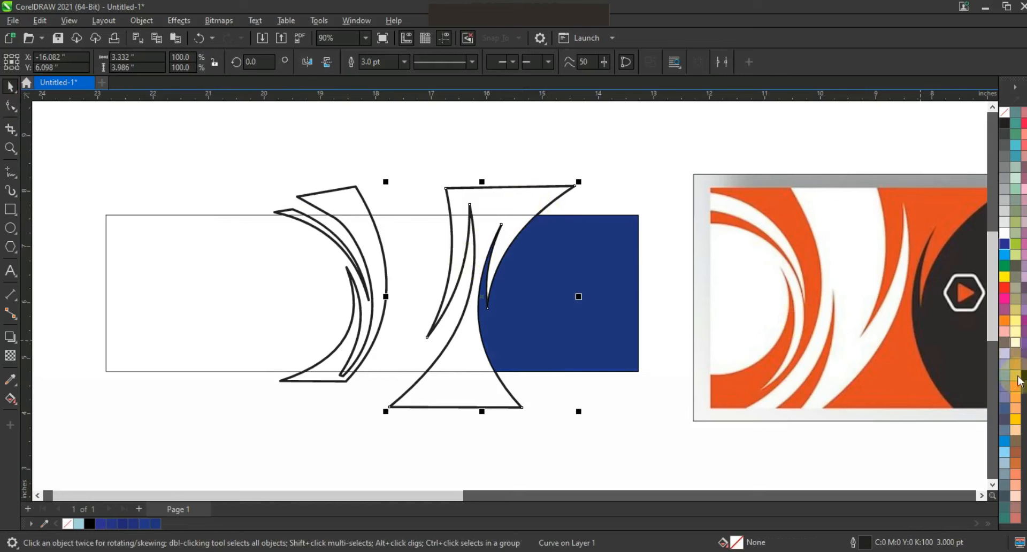
left_click(1015, 418)
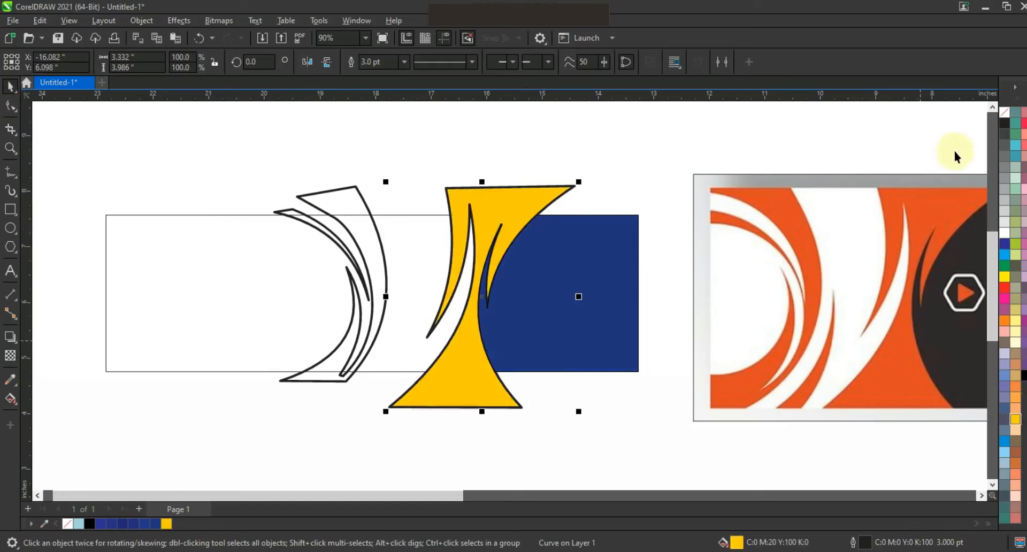
right_click(1005, 113)
left_click(979, 124)
left_click(782, 126)
- Remove the outline from the blue area at the rectangle's right end
left_click(543, 236)
right_click(1004, 113)
left_click(984, 119)
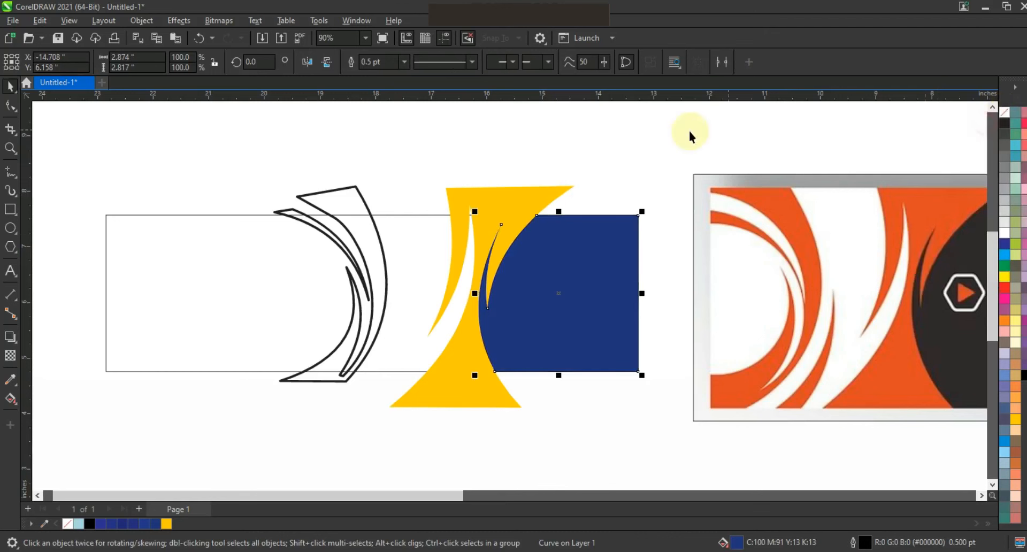
left_click(689, 130)
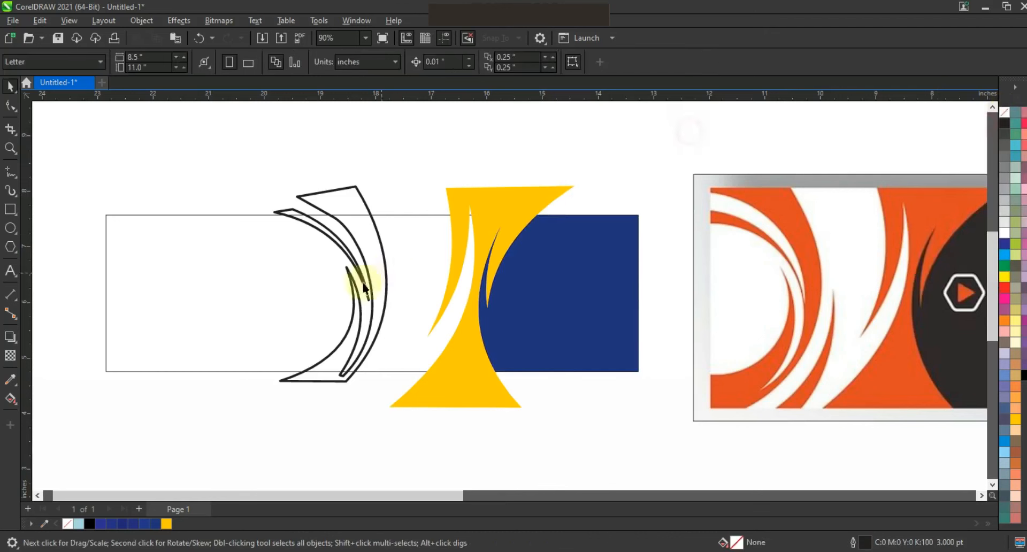
- Smart Fill the rectangle's area between the swirl and the yellow shape, color it 70% black and remove its outline
left_click(17, 406)
left_click(47, 412)
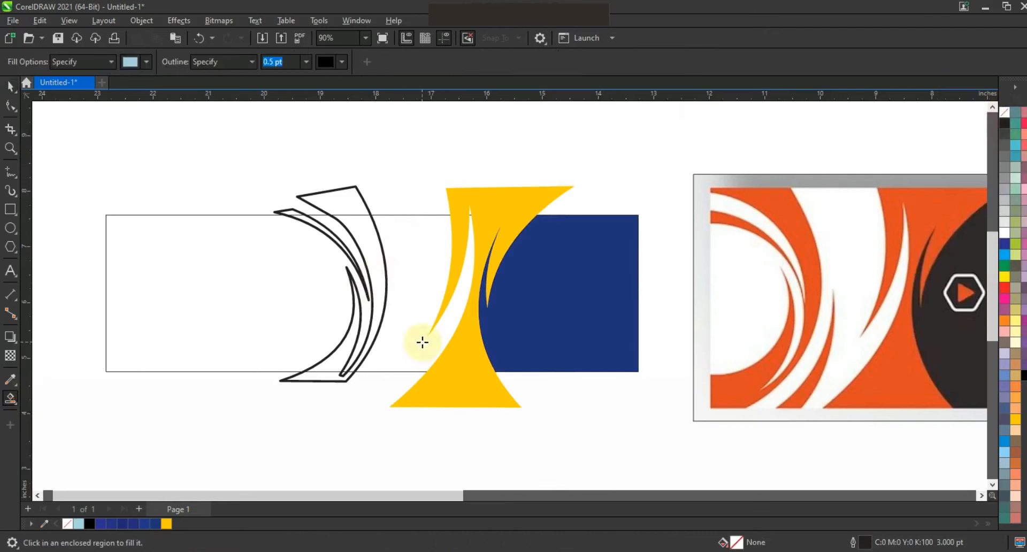
left_click(417, 319)
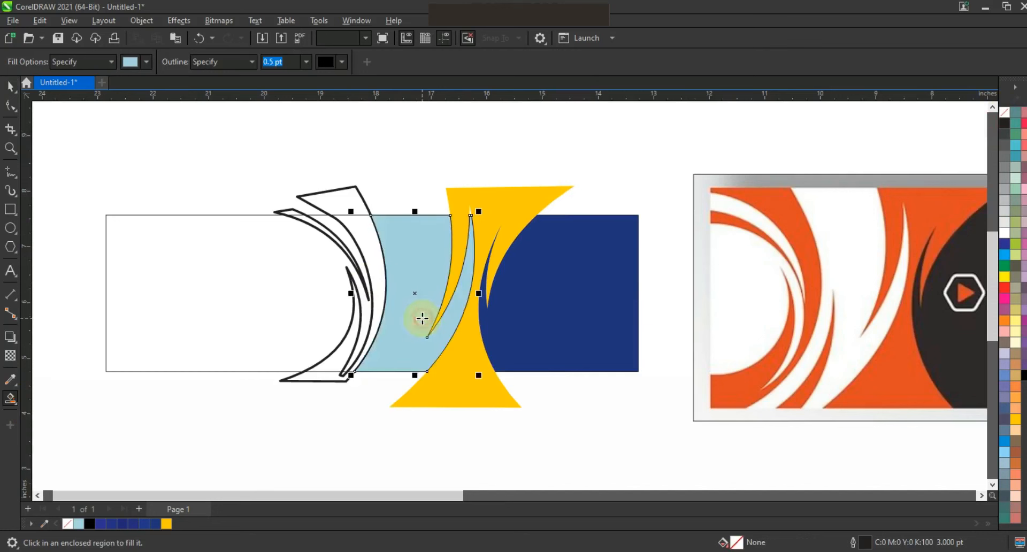
left_click(17, 86)
left_click(1006, 158)
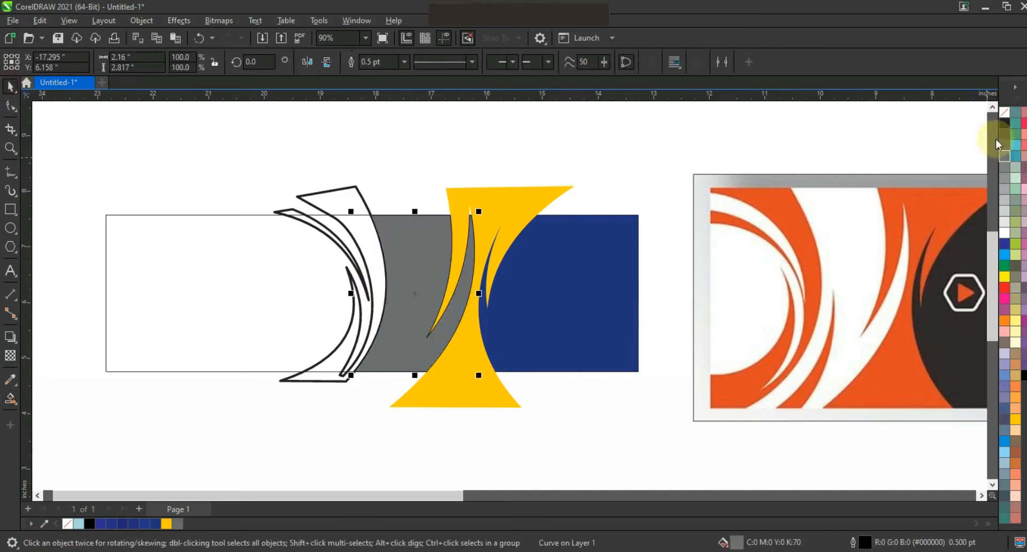
right_click(1004, 112)
left_click(1001, 120)
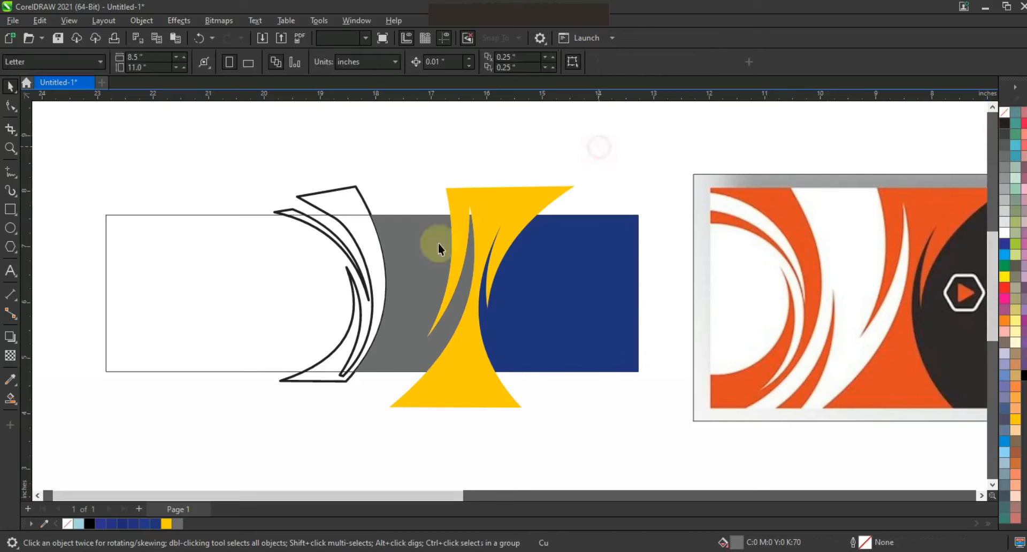
- Fill the large swirl shape with the dark blue C100 M91 Y13 K13 and remove its outline
left_click(373, 255)
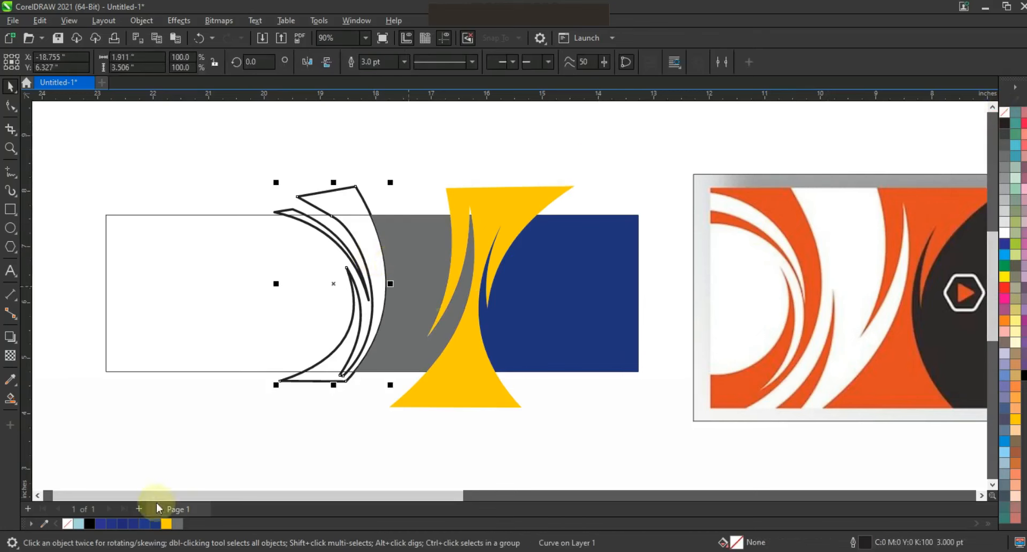
left_click(156, 524)
right_click(1009, 113)
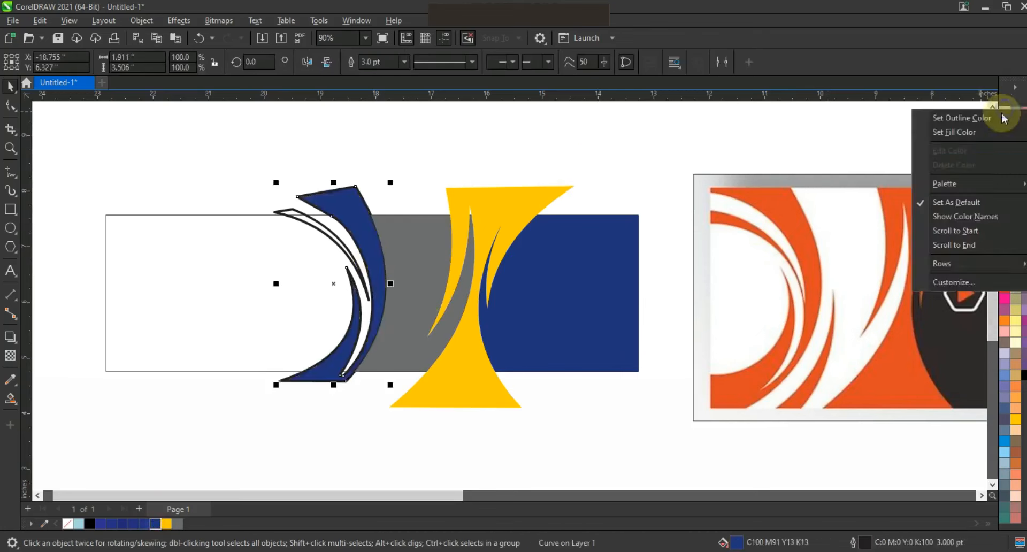
left_click(990, 113)
left_click(464, 142)
- Fill the thin curved sliver beside the swirl with the same dark blue, C100 M91 Y13 K13, and remove its outline
left_click(322, 228)
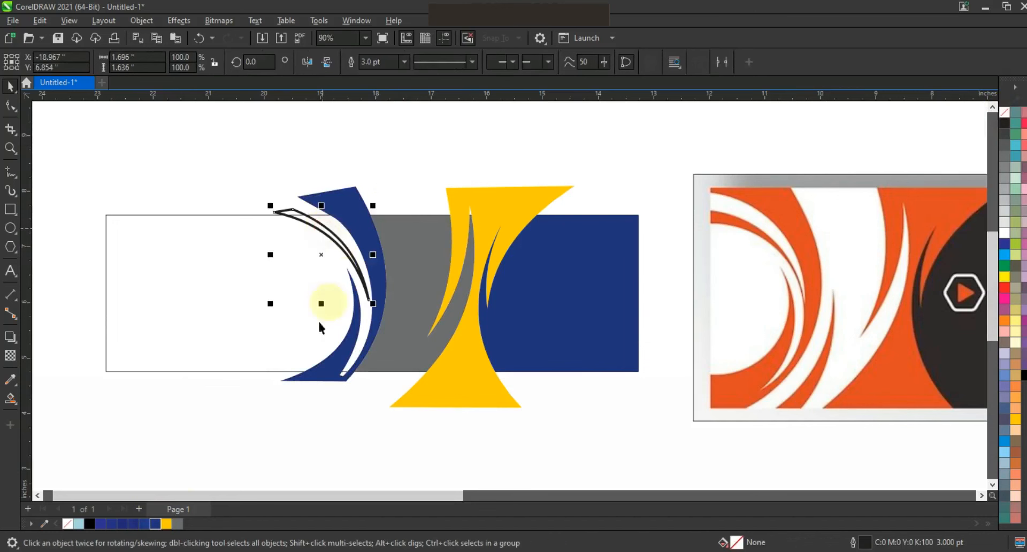
left_click(156, 524)
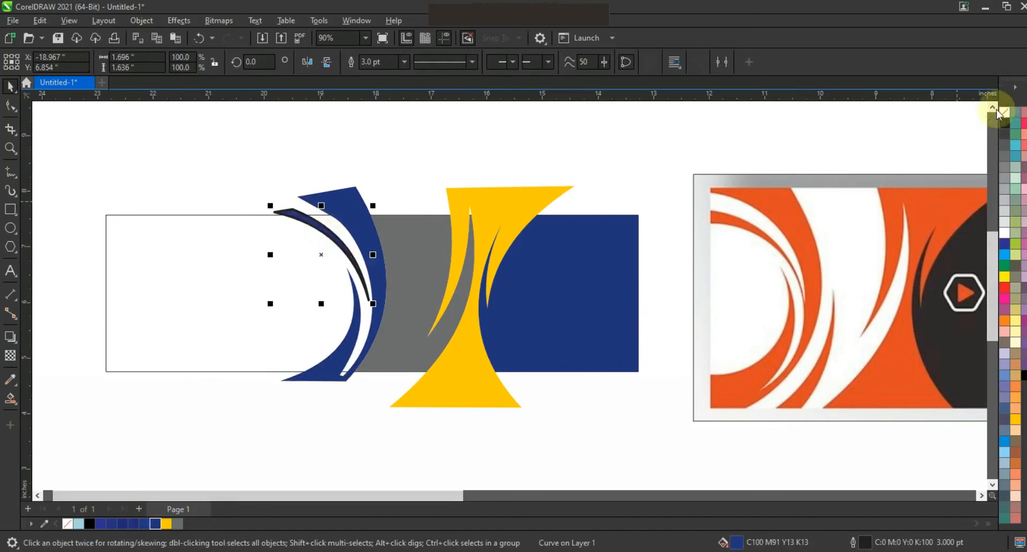
right_click(1004, 114)
left_click(958, 135)
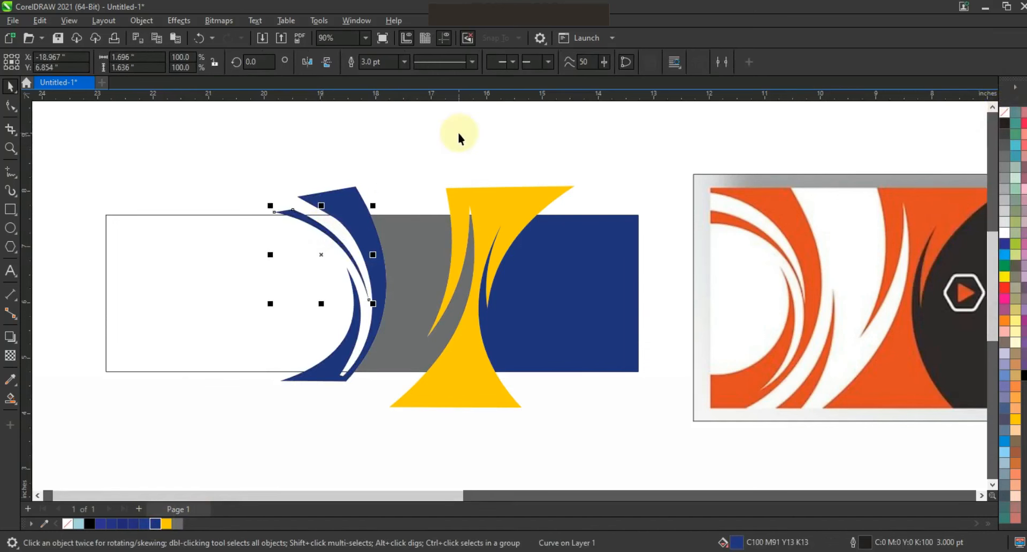
left_click(458, 131)
- Fill the long base rectangle with the yellow used on the hourglass shape
left_click(254, 277)
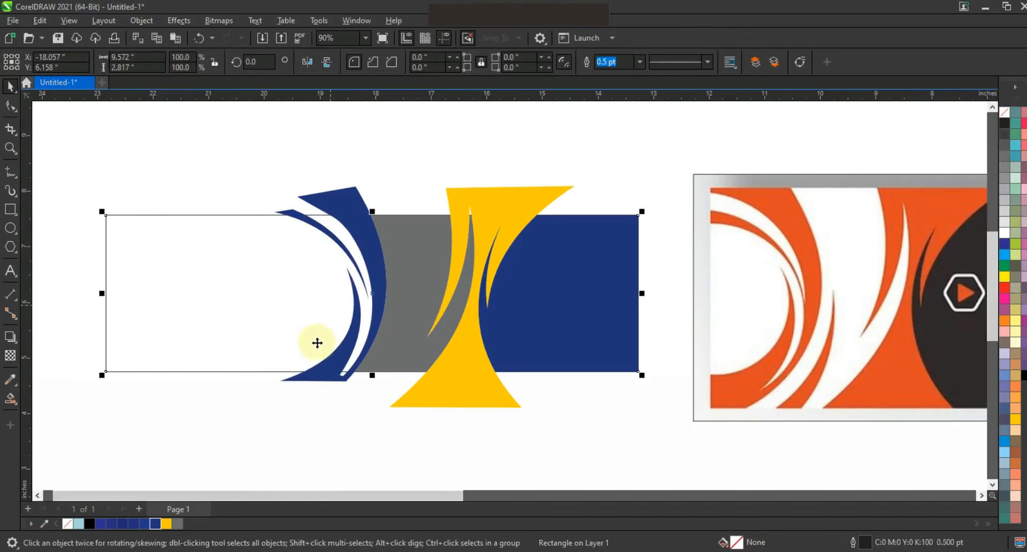
left_click(166, 524)
left_click(333, 432)
left_click(222, 143)
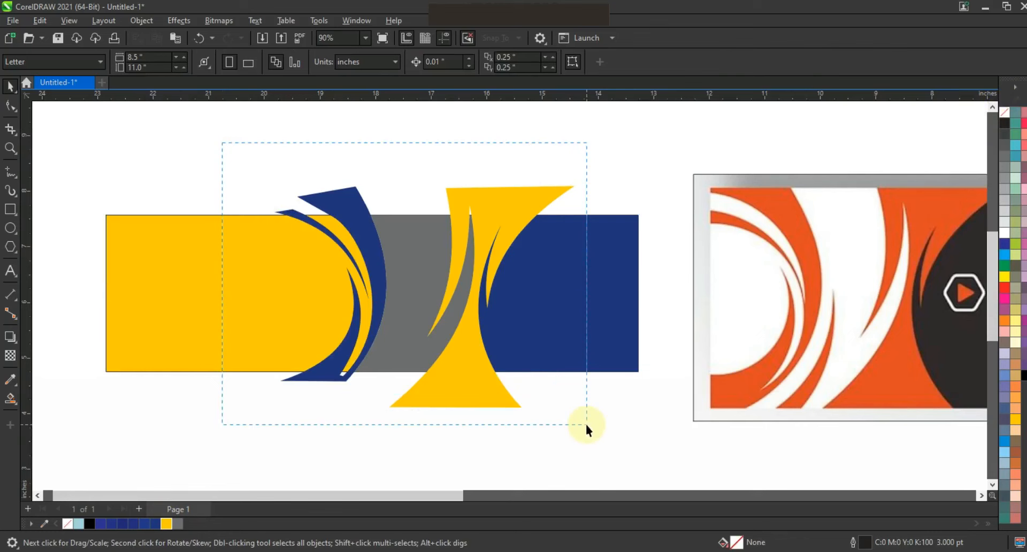
left_click_drag(586, 425, 586, 425)
right_click(1005, 114)
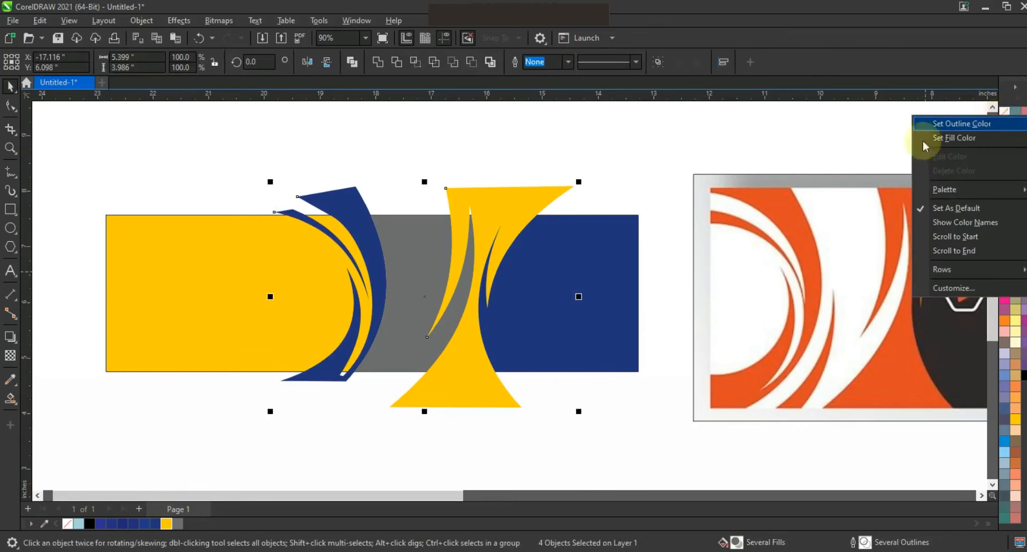
left_click(562, 154)
- Give the dark blue shape at the rectangle's right end a horizontal linear fountain fill running from dark blue to light blue
key("g")
scroll(409, 310, "down", 1)
left_click_drag(407, 304, 516, 303)
left_click_drag(1015, 264, 513, 310)
left_click_drag(405, 306, 398, 305)
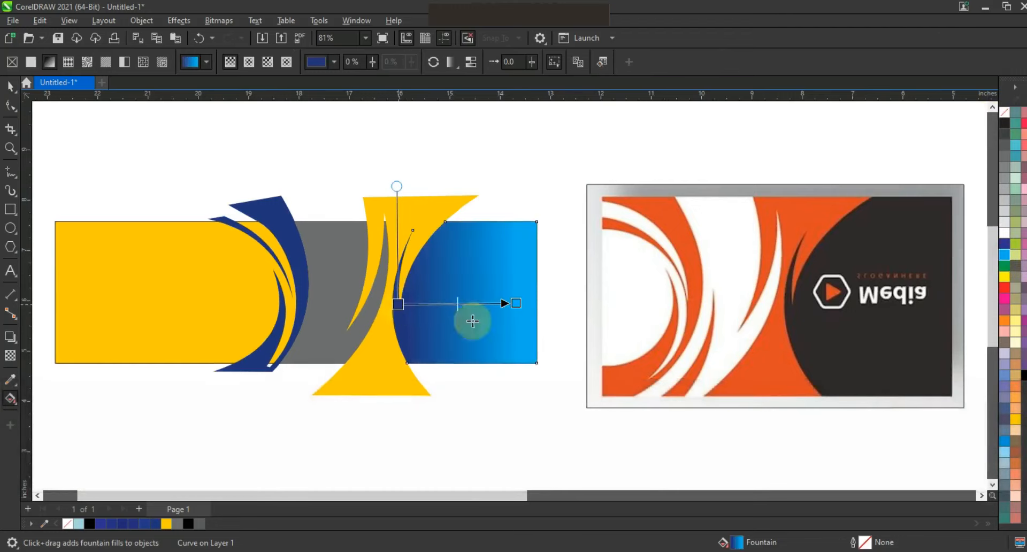
left_click_drag(515, 303, 525, 303)
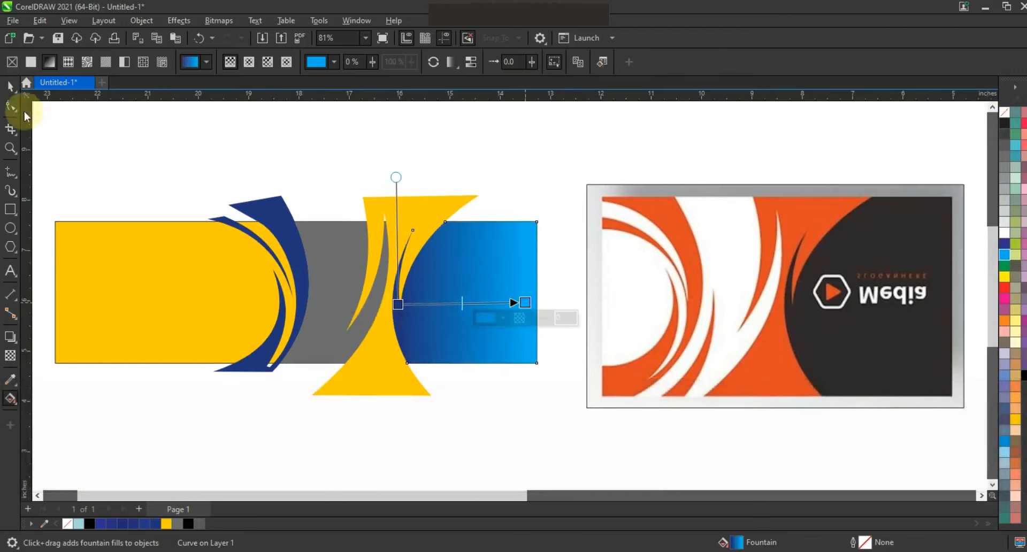
left_click(10, 86)
left_click_drag(309, 161, 487, 412)
left_click(487, 308, "shift")
left_click_drag(491, 315, 496, 313)
key("ctrl+z")
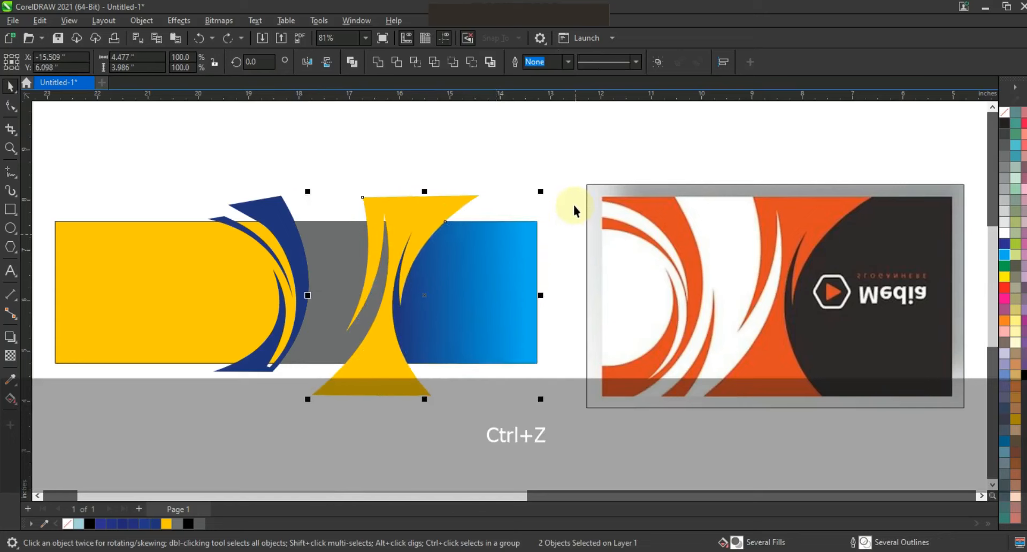
left_click_drag(310, 407, 309, 407)
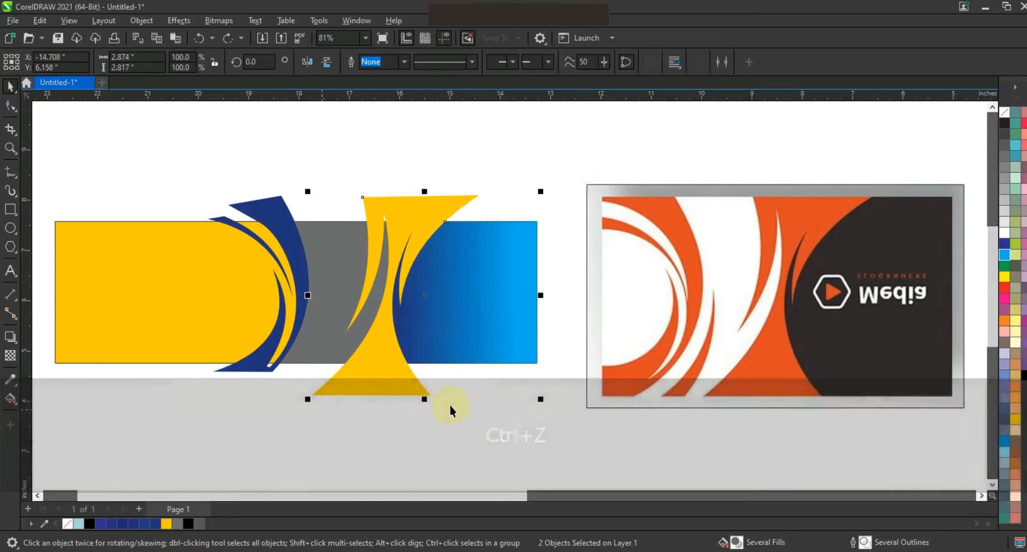
left_click(456, 415)
left_click(296, 329)
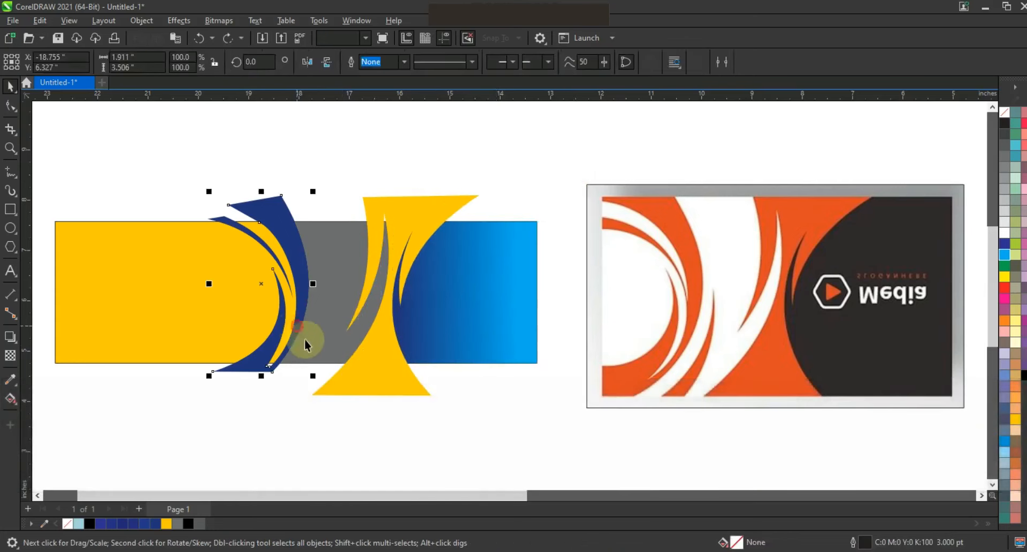
left_click(212, 306)
left_click(293, 257)
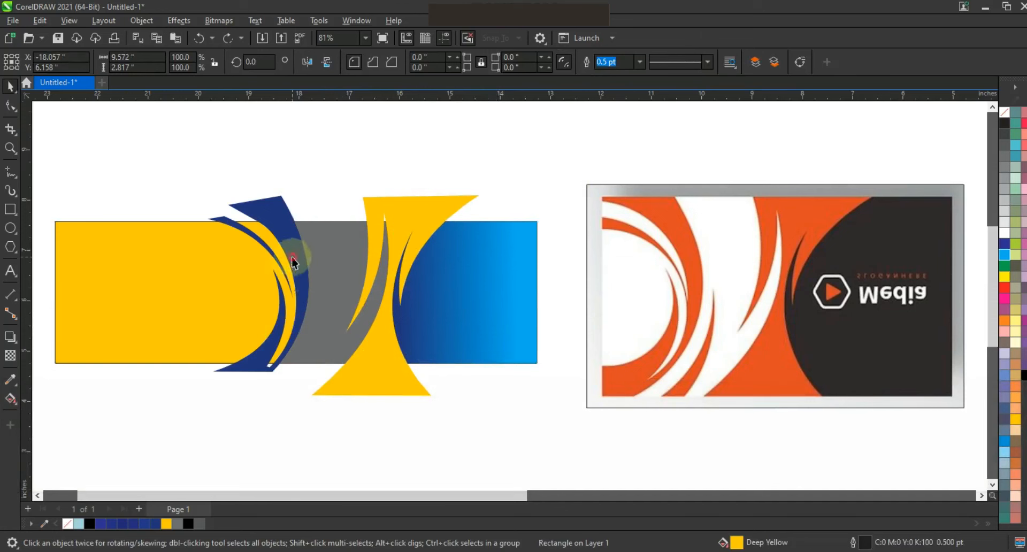
left_click(199, 192)
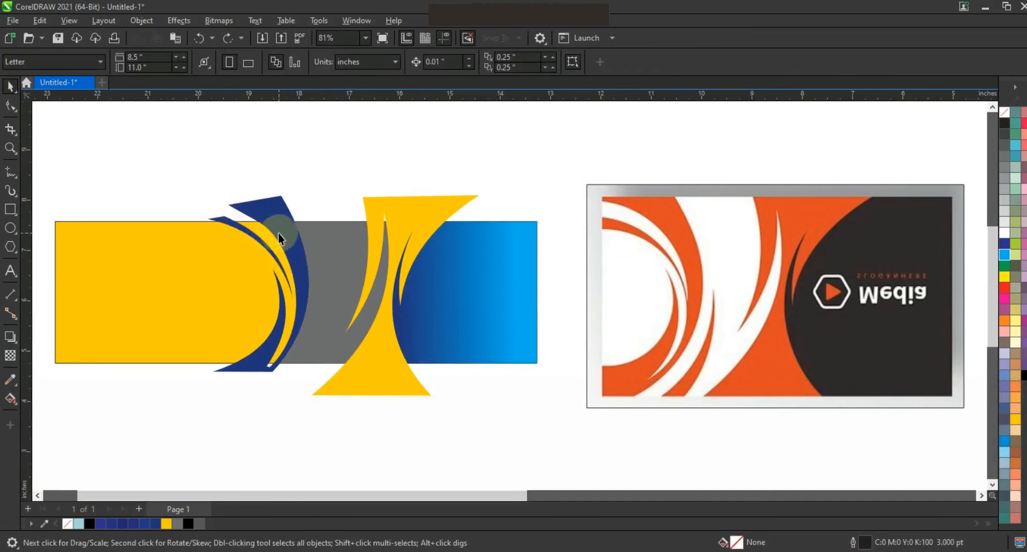
- Color the hourglass shape orange C0 M60 Y100 K0 and give it a fountain fill blending upward from orange into yellow
left_click(402, 234)
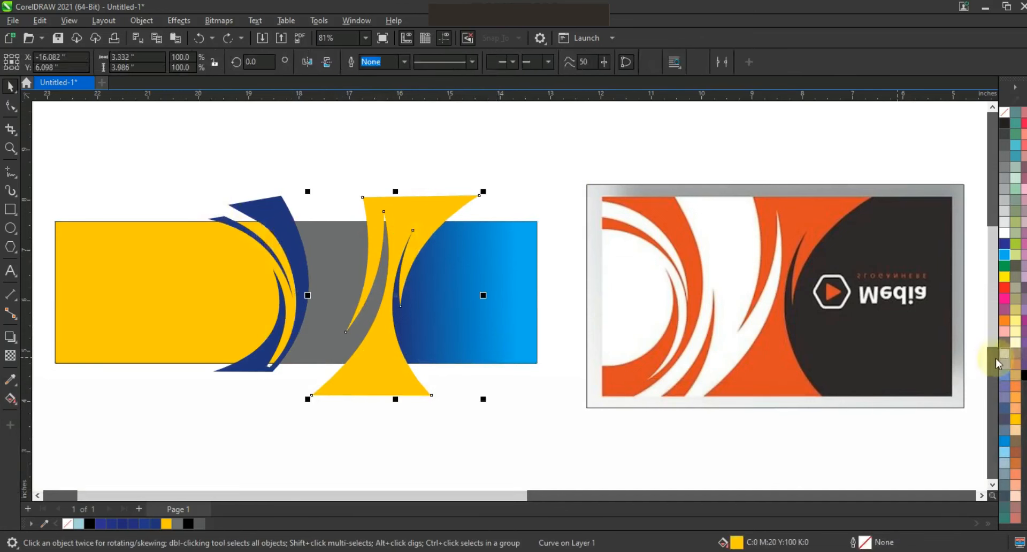
left_click(1005, 321)
key("g")
left_click_drag(376, 320, 387, 266)
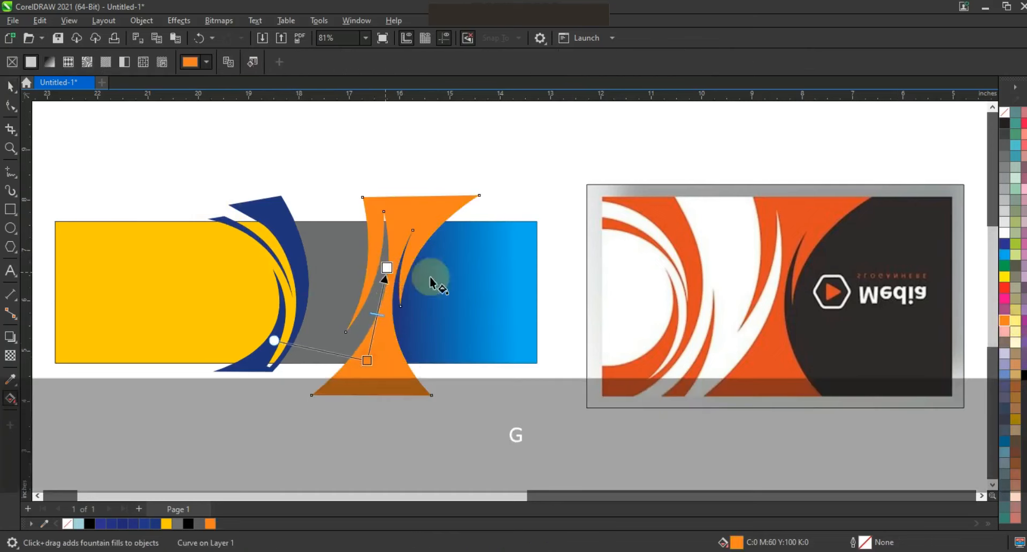
left_click_drag(1017, 423, 396, 272)
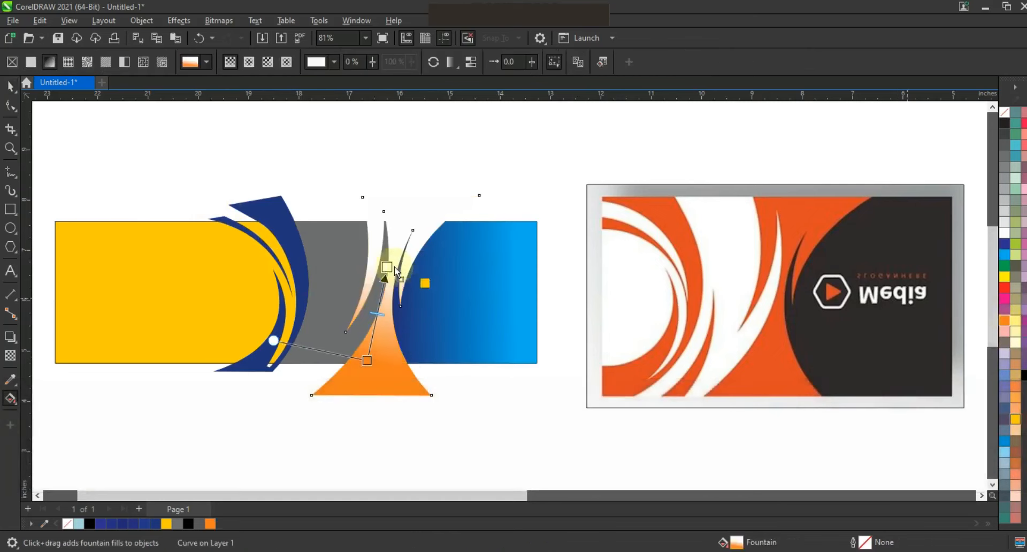
left_click(369, 367)
- Give the base rectangle a horizontal fountain fill from yellow at its left side to orange beside the swirl
left_click(9, 88)
left_click_drag(149, 147, 488, 410)
left_click(247, 358)
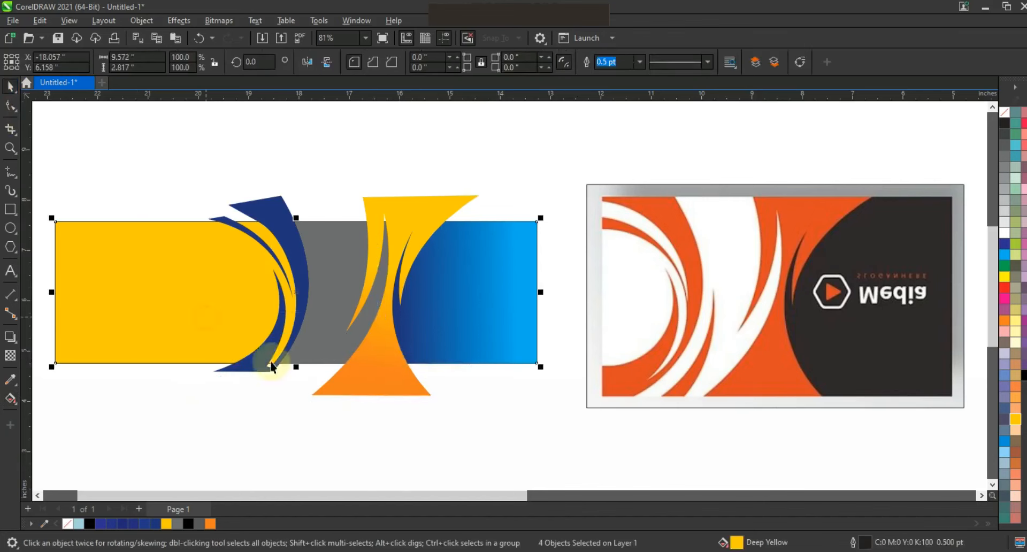
left_click(211, 524)
key("g")
left_click_drag(296, 301, 168, 299)
left_click_drag(165, 493, 168, 298)
left_click_drag(296, 301, 303, 300)
- Recolor the gray area between the swirl and the hourglass shape white
left_click(9, 92)
left_click(340, 232)
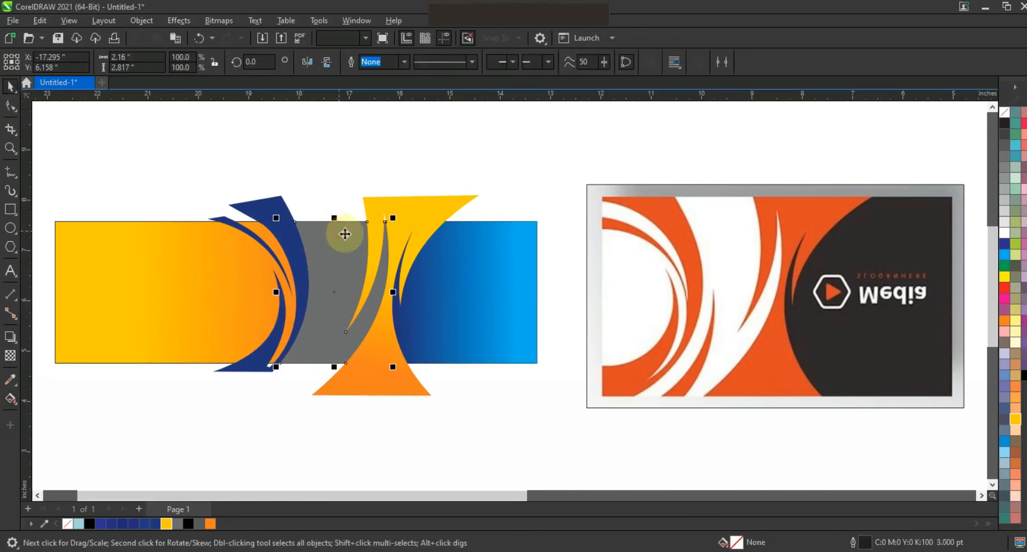
left_click(1006, 232)
- PowerClip the swirl pieces, hourglass, white area and blue gradient shape inside the base rectangle
left_click_drag(504, 169, 412, 281)
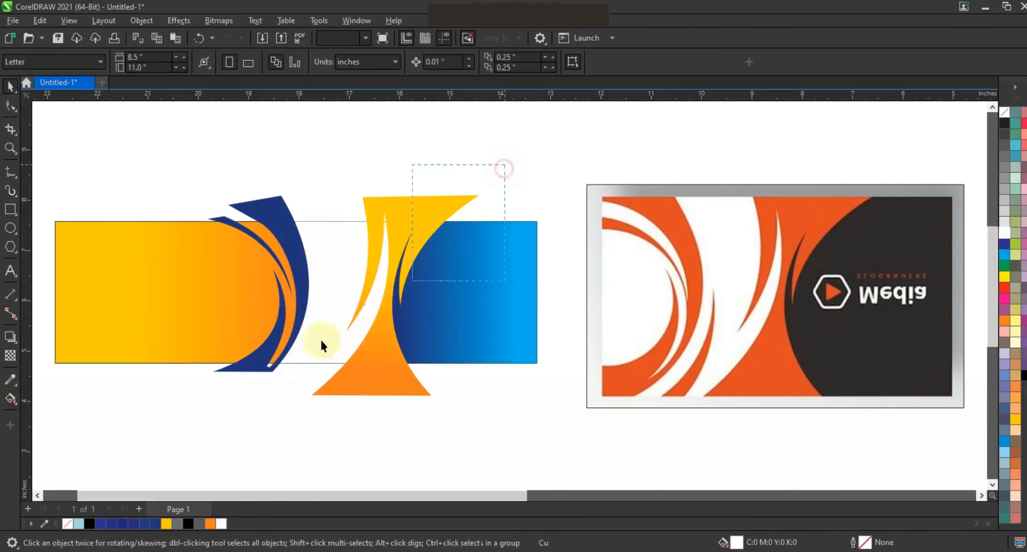
left_click_drag(160, 405, 162, 406)
left_click(486, 303, "shift")
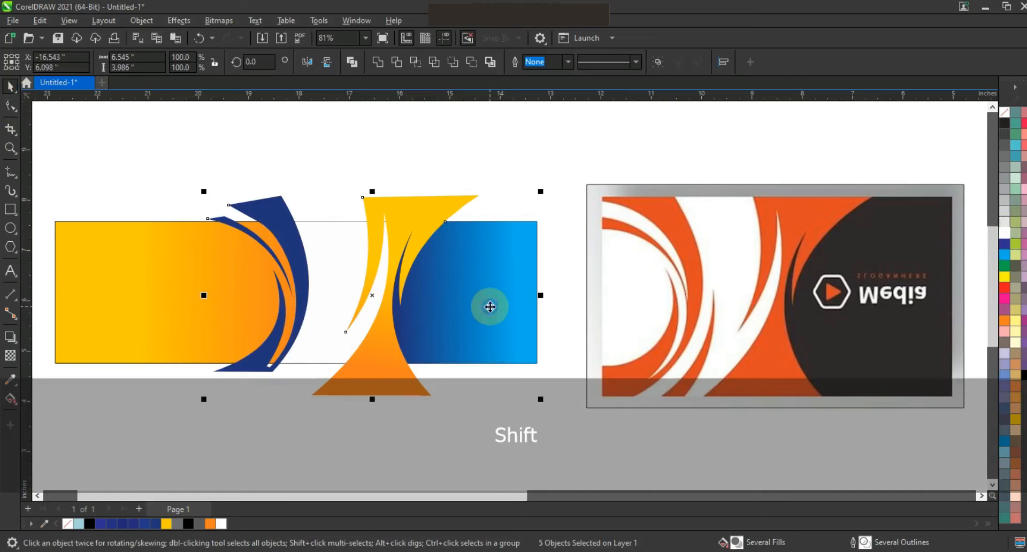
right_click(487, 303)
left_click(540, 363)
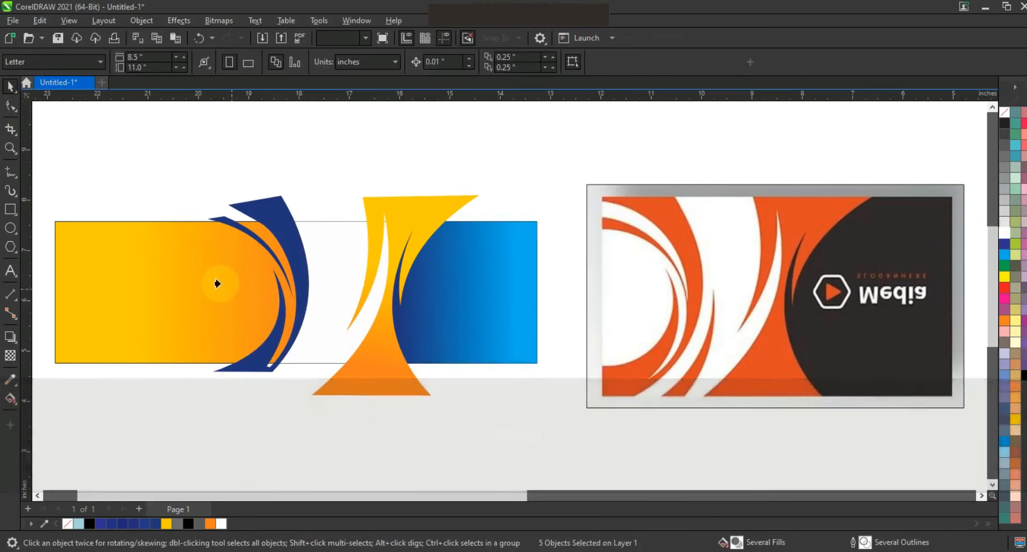
left_click(223, 274)
- Open the rectangle's PowerClip contents and shift both dark blue swirl shapes horizontally about 0.9 in to the left
double_click(223, 274)
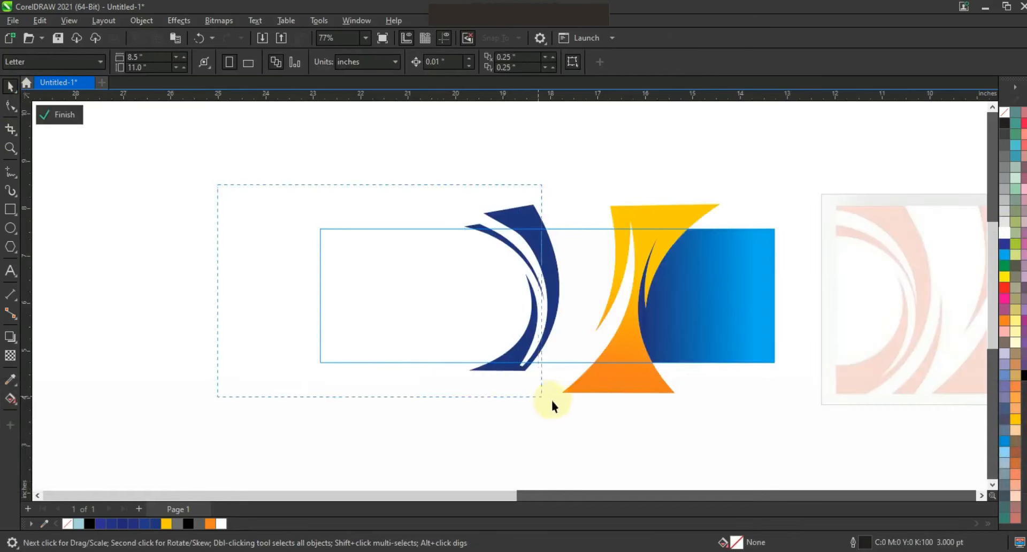
left_click_drag(565, 400, 573, 402)
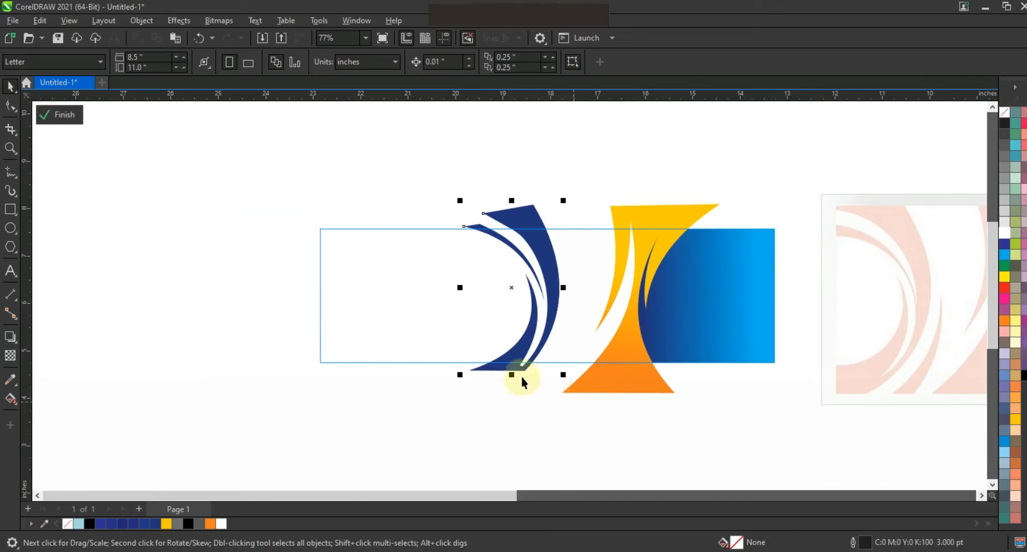
left_click_drag(514, 369, 471, 373)
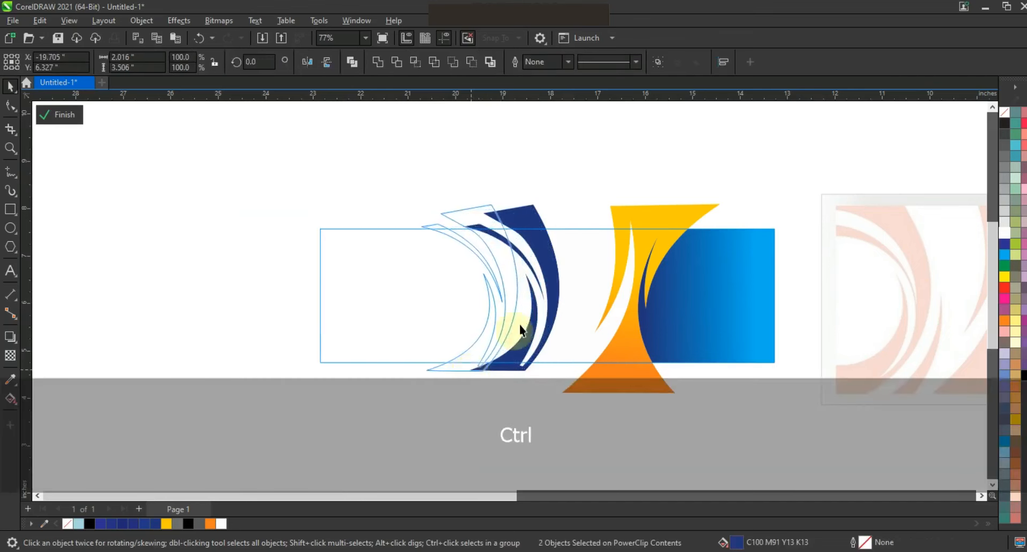
left_click_drag(520, 327, 522, 326)
- Extend the white shape 0.938 in to the left by moving its two left-edge nodes horizontally under the swirl
left_click(542, 277)
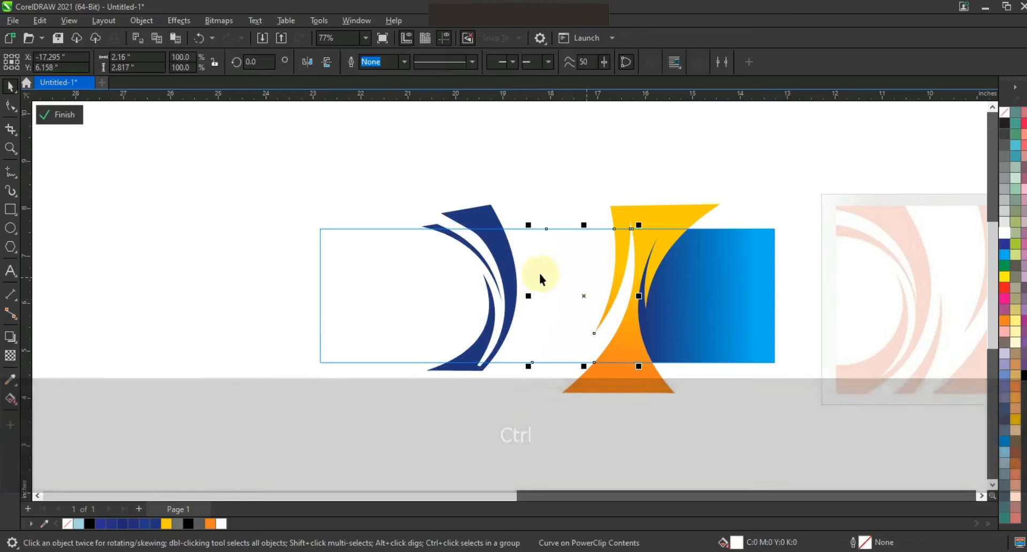
left_click(11, 106)
left_click_drag(510, 204, 488, 362)
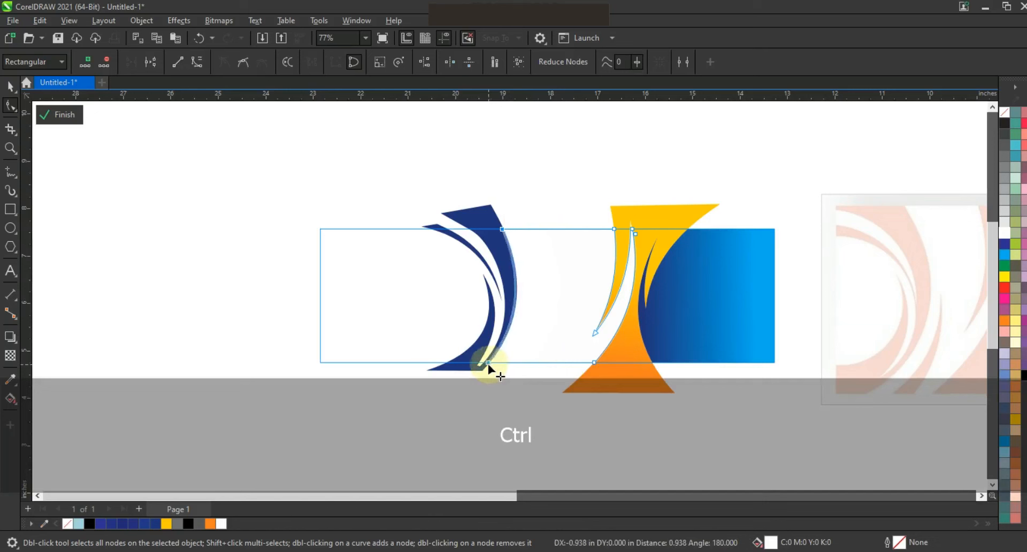
left_click(11, 87)
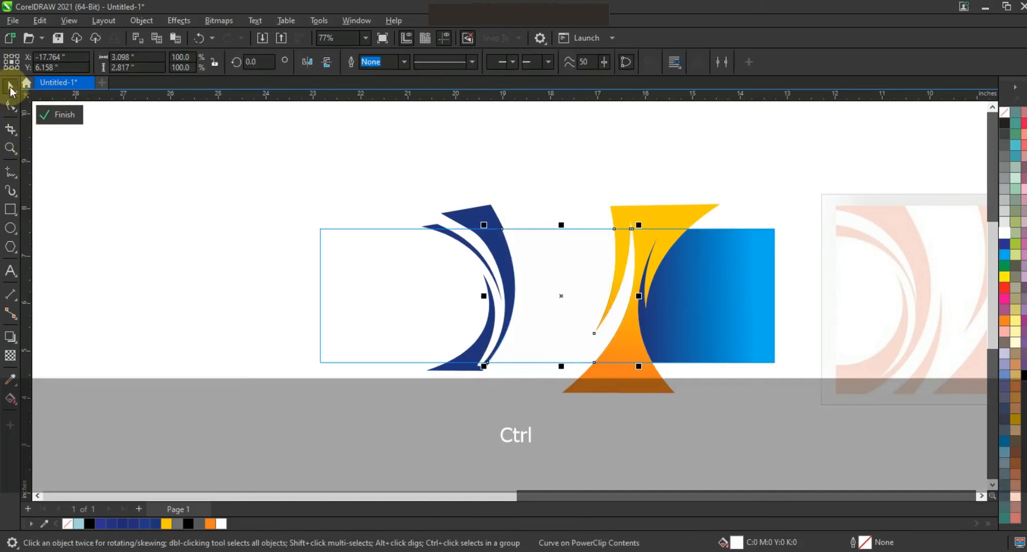
- Send the white shape behind the other clipped shapes and finish editing the PowerClip
key("shift+Page_Down")
right_click(479, 218)
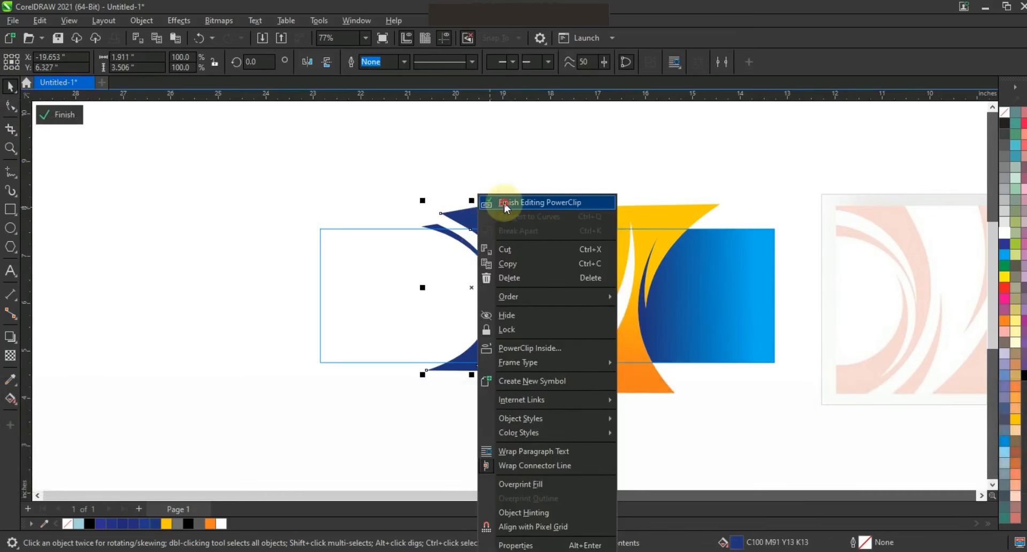
left_click(498, 203)
- Paste the wasp logo, enlarge it to about 1.69 by 1.29 in and place it in the middle of the white area
key("ctrl+v")
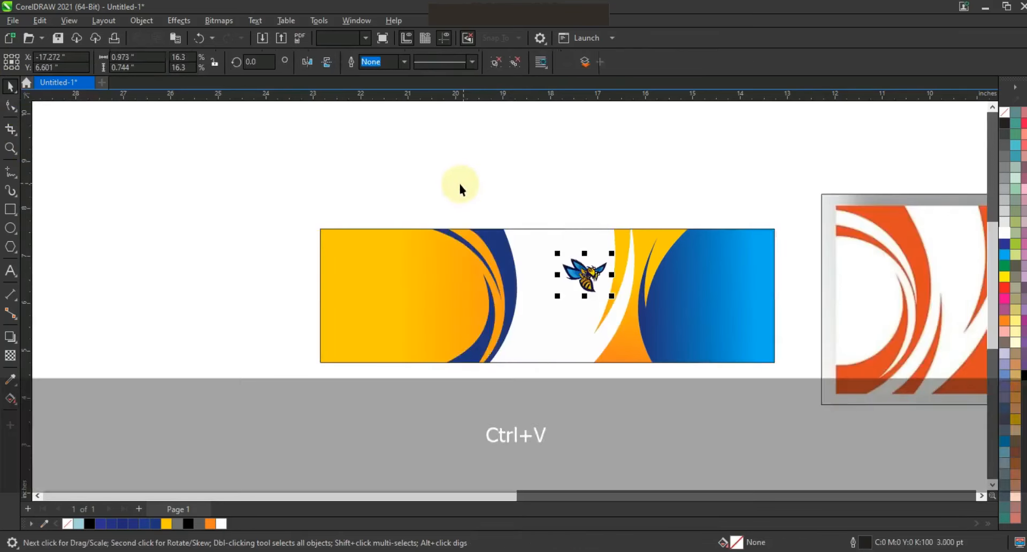
left_click_drag(562, 293, 526, 322)
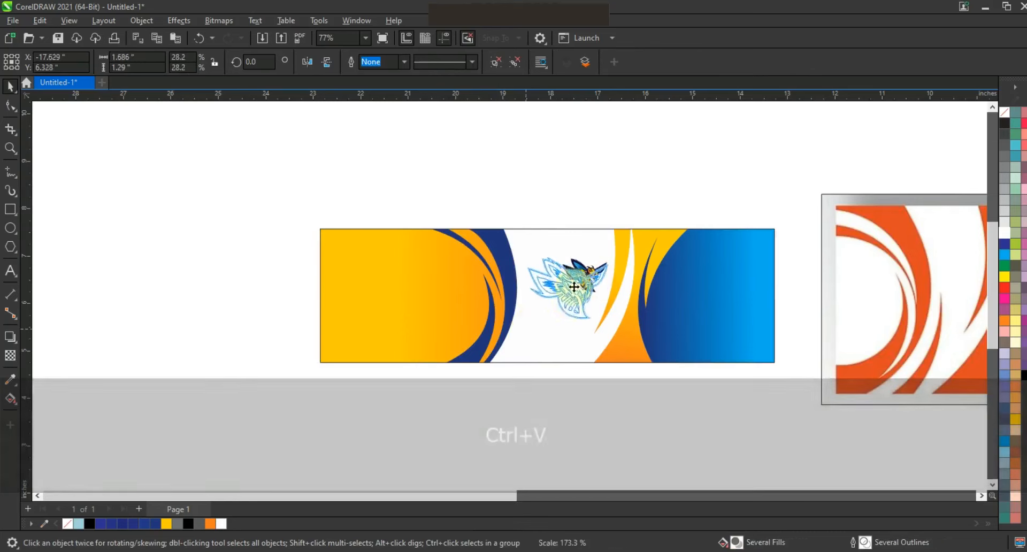
left_click_drag(574, 285, 576, 288)
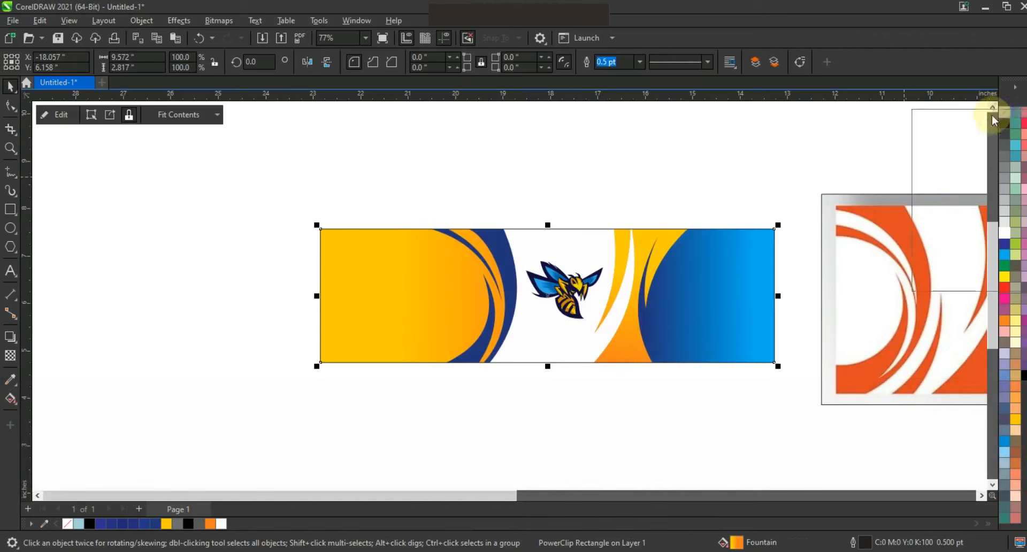
- Remove the outline from the PowerClip rectangle
right_click(1006, 113)
left_click(798, 175)
- Export only the selected rectangle and logo as a JPEG named big in New folder (2), using CMYK color and 80% quality
left_click_drag(806, 197, 400, 398)
left_click_drag(297, 397, 295, 396)
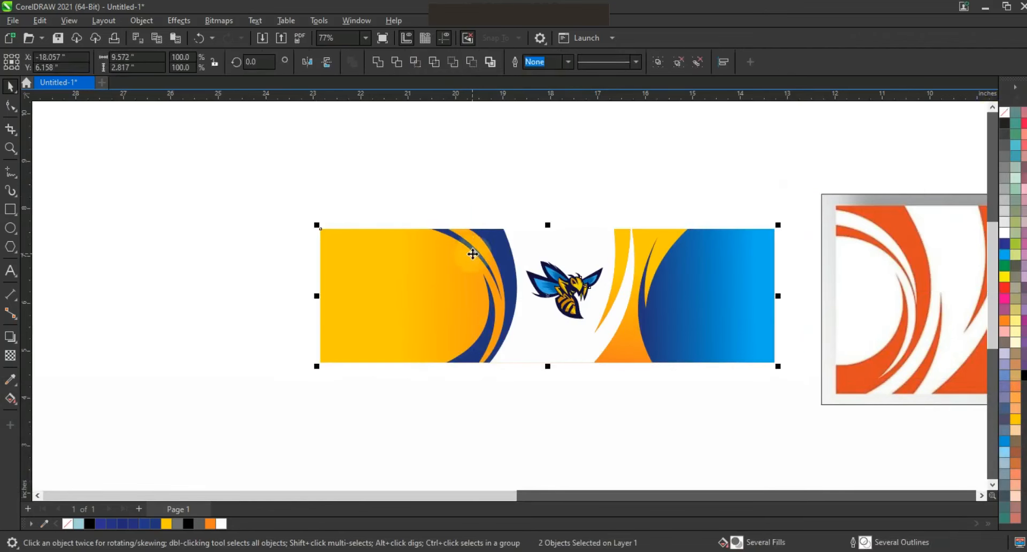
left_click(281, 38)
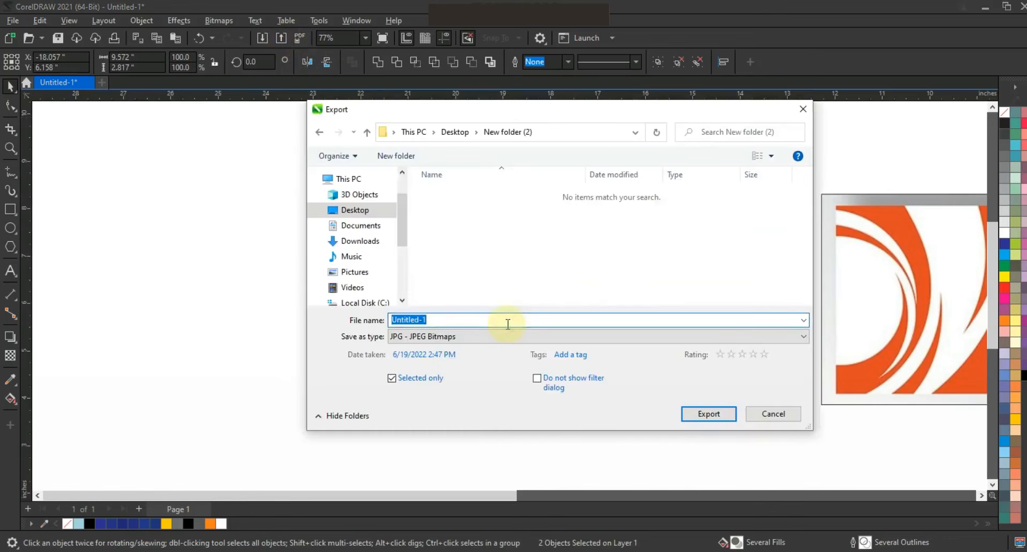
type("big")
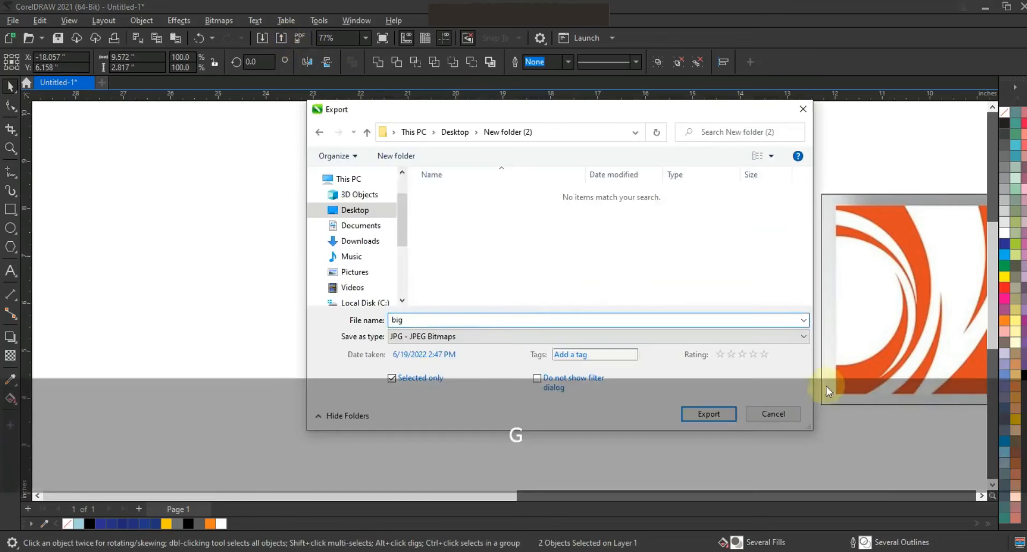
left_click(717, 415)
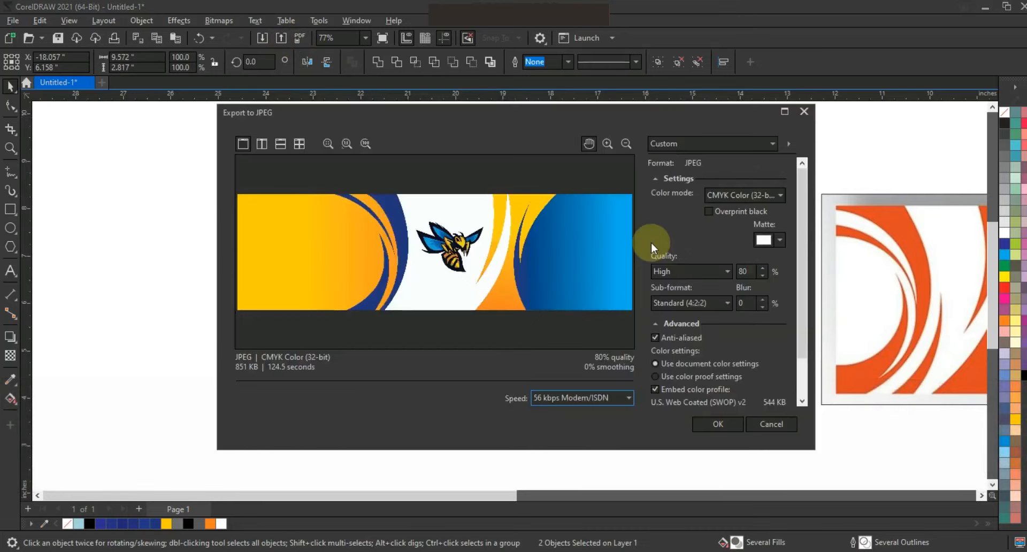
left_click(721, 424)
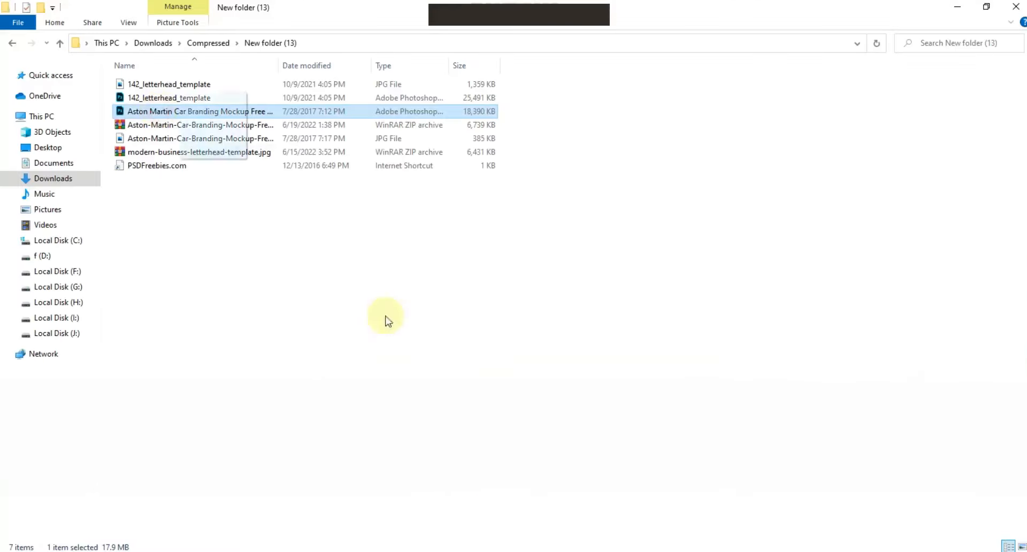
- Open the Aston Martin Car Branding Mockup Free PSD file in Photoshop
left_click_drag(386, 319, 403, 337)
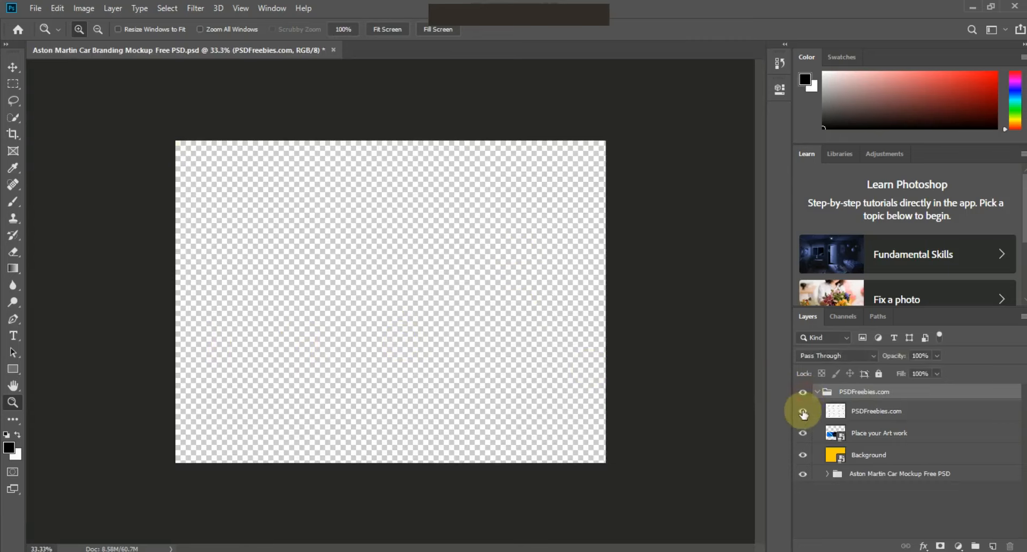
- Hide the PSDFreebies.com layer and open the contents of the Place your Art work smart object
left_click(804, 412)
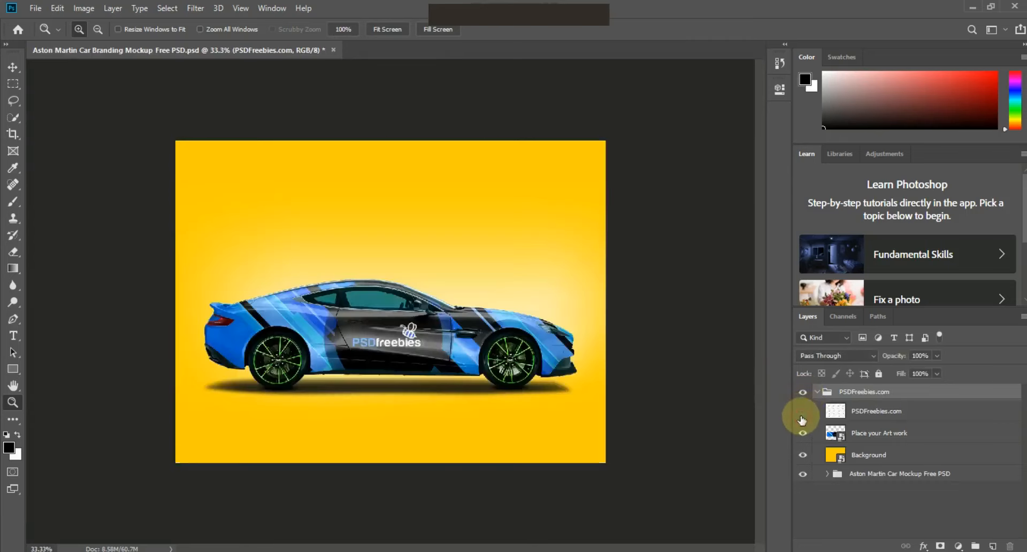
double_click(833, 436)
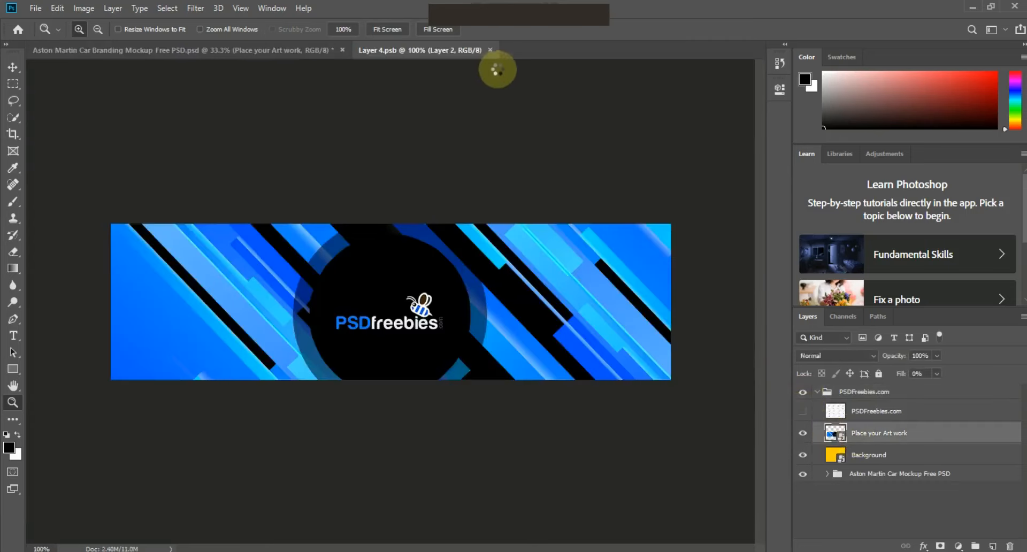
- Open the exported wrap artwork 4.jpg from New folder (2)
left_click(36, 8)
left_click(42, 28)
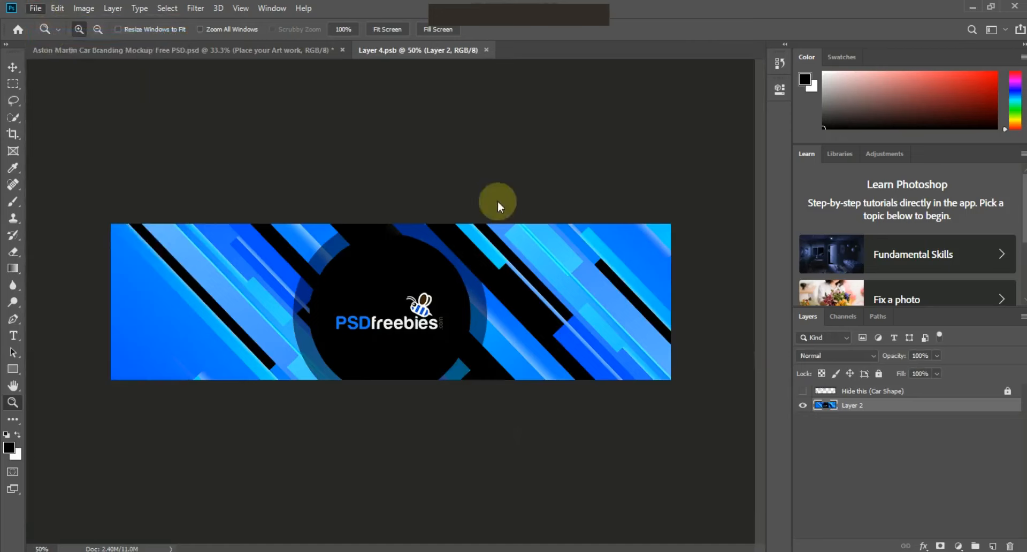
left_click(137, 94)
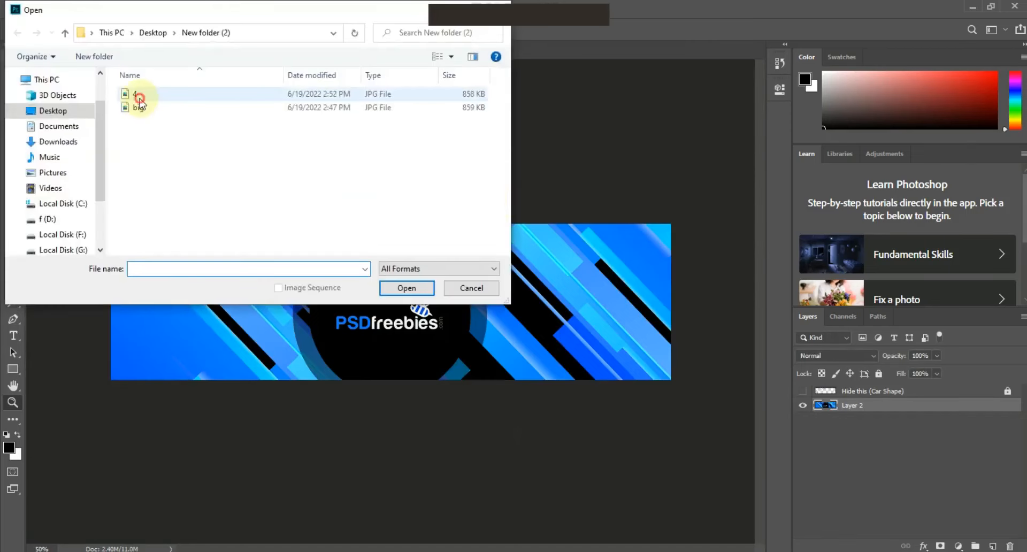
left_click(409, 289)
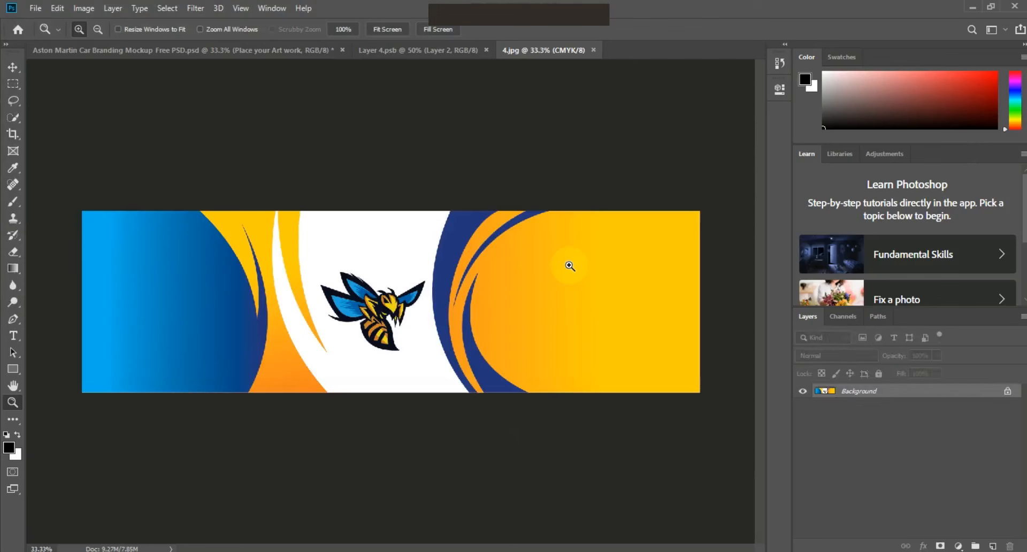
- Hide Layer 2 in Layer 4.psb and bring the wasp artwork from 4.jpg into it as a new layer
left_click(12, 67)
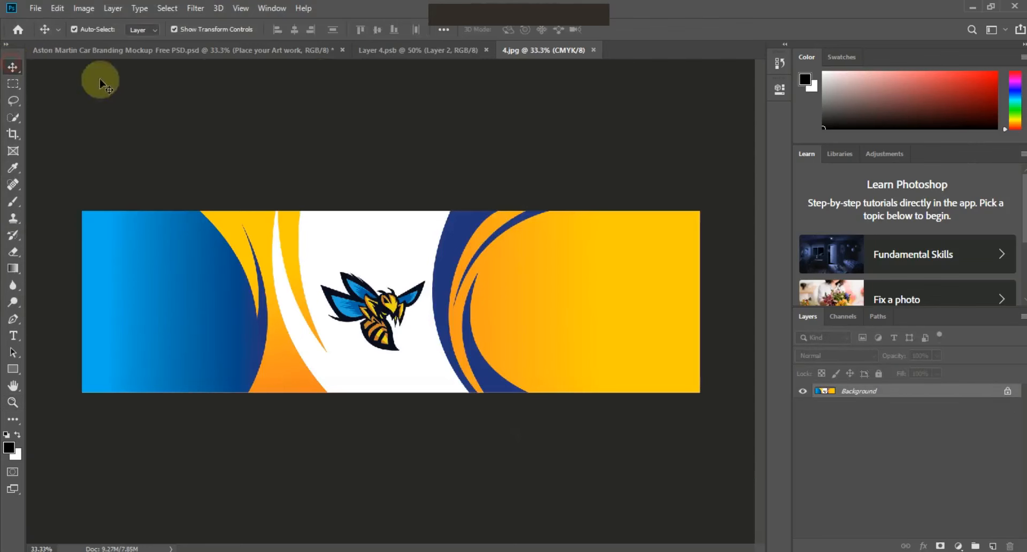
left_click(382, 53)
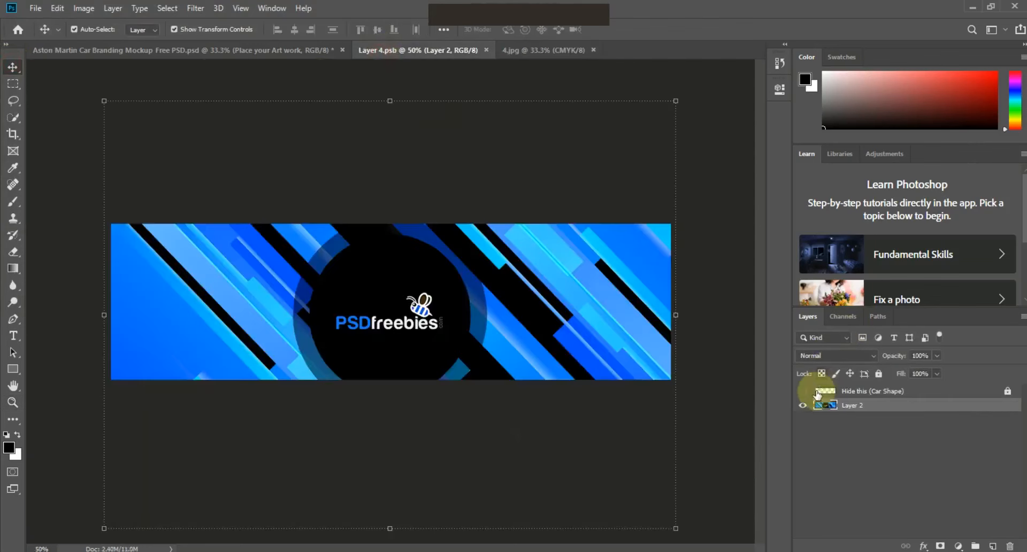
left_click(805, 406)
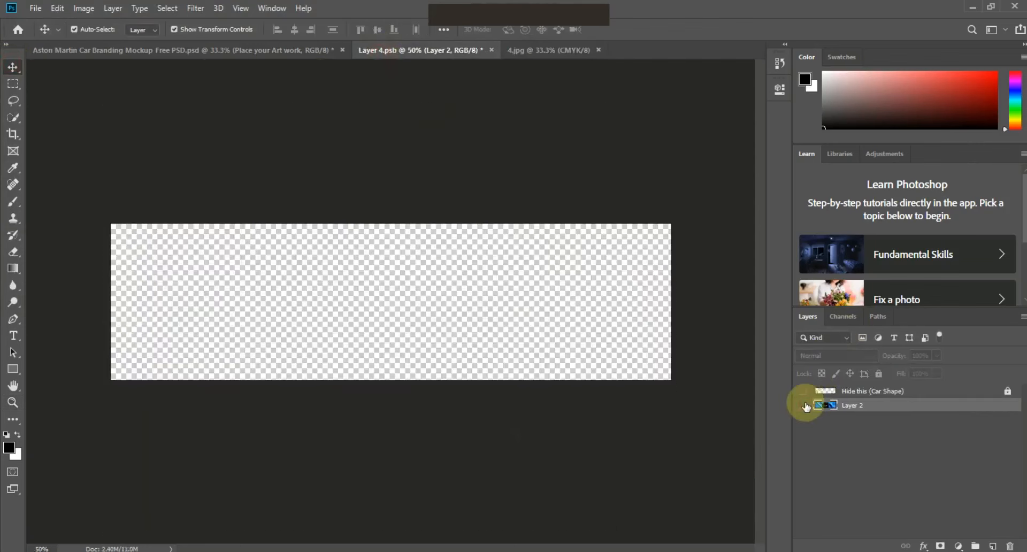
left_click(528, 51)
left_click_drag(454, 236, 412, 267)
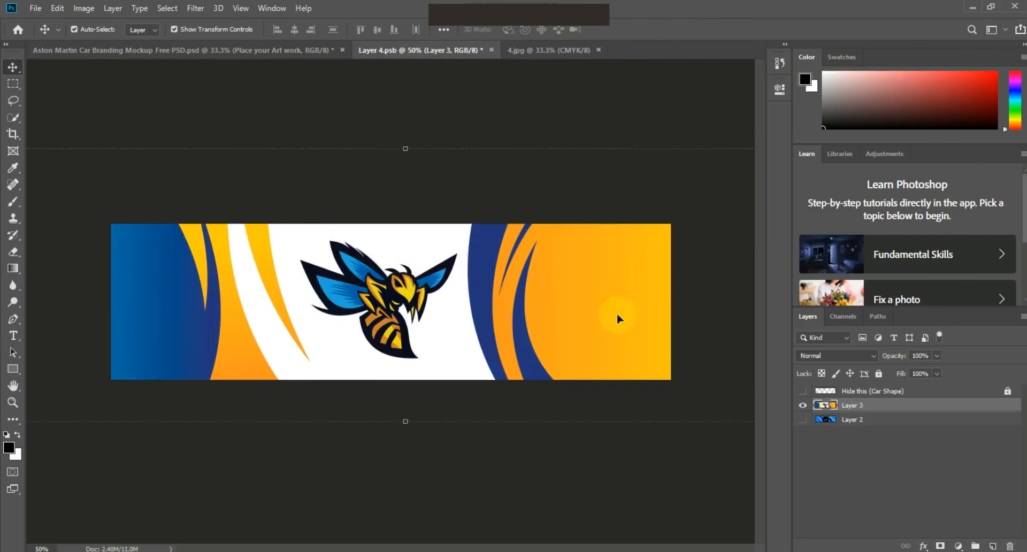
- Scale down and reposition the wasp artwork so it spans the full canvas width and covers the whole smart object canvas
left_click_drag(633, 271, 485, 278)
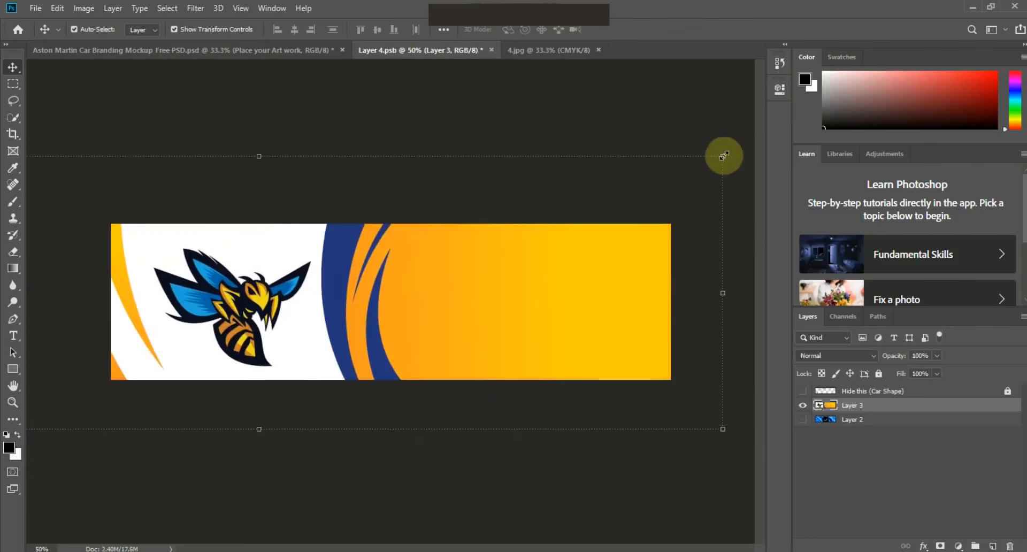
left_click_drag(722, 156, 356, 238)
left_click_drag(309, 316, 570, 278)
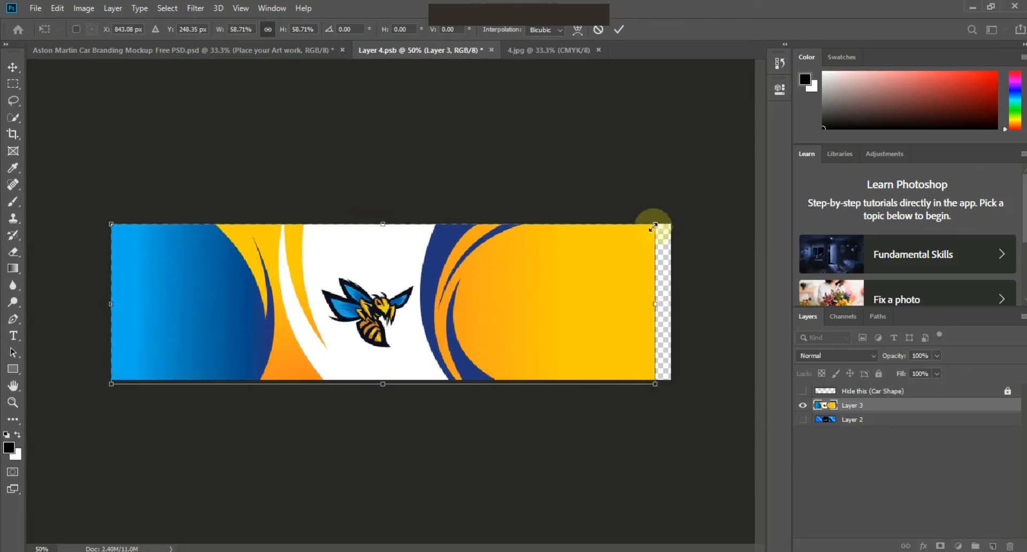
left_click_drag(656, 224, 670, 214)
left_click(13, 66)
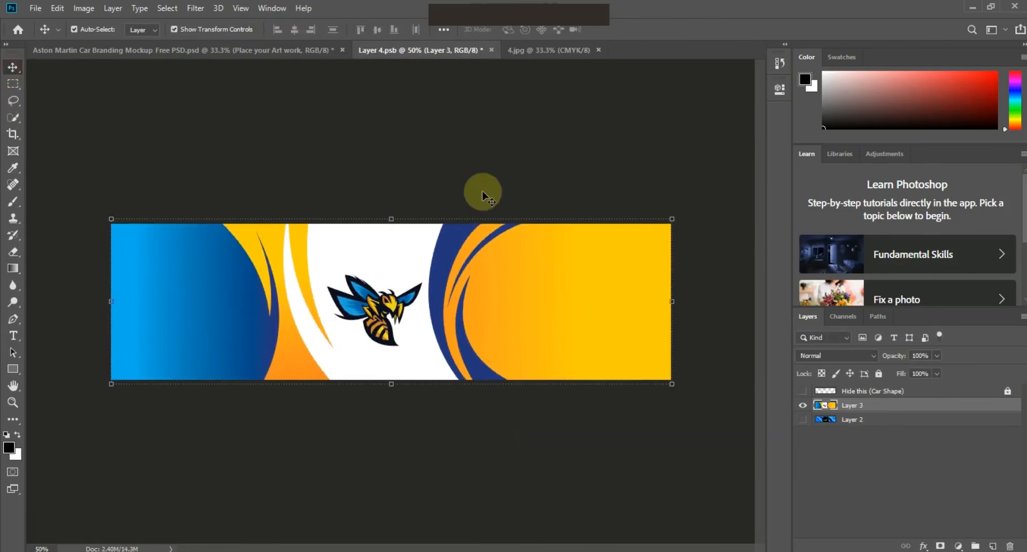
- Save the smart object contents and inspect the wrapped car up close in the Aston Martin mockup
key("ctrl+s")
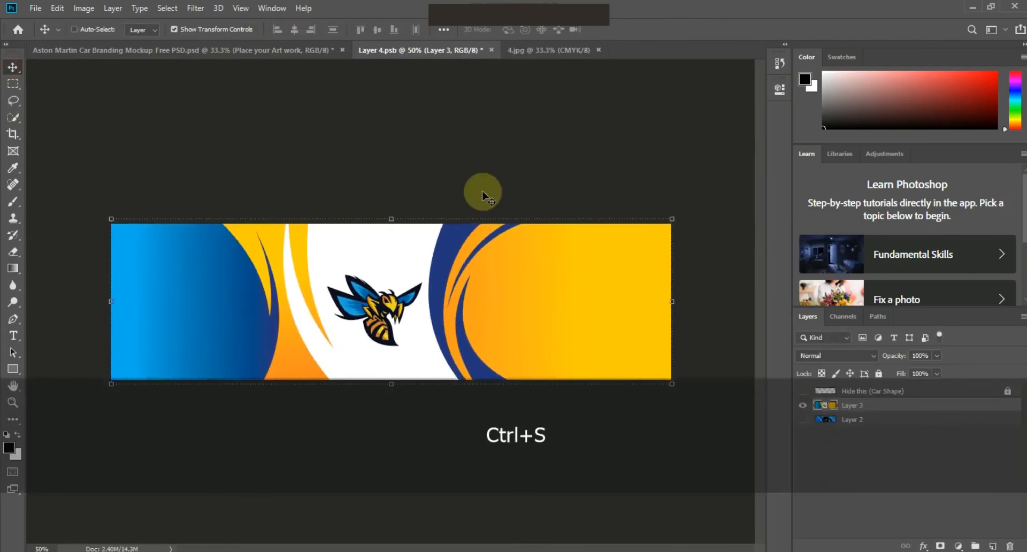
left_click(288, 49)
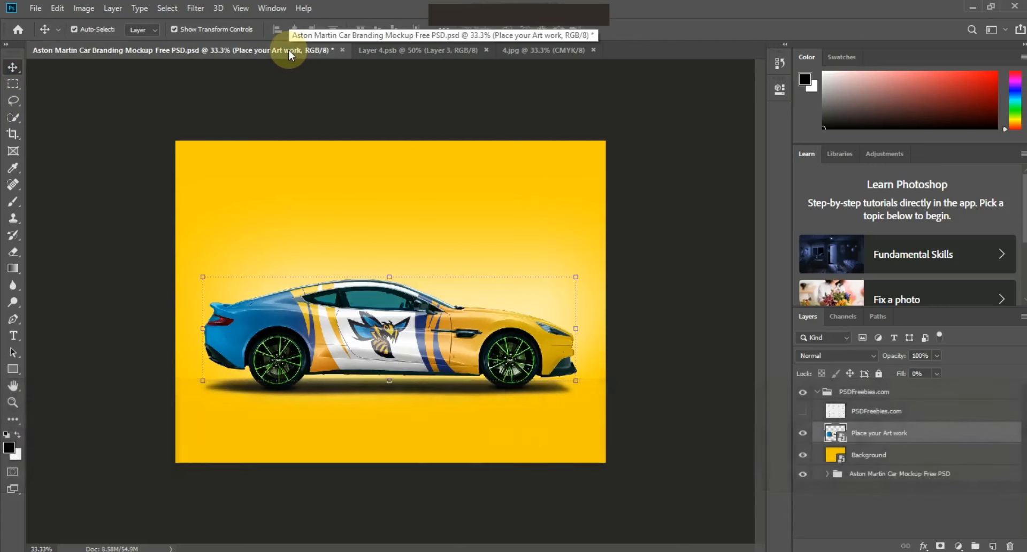
left_click(13, 403)
left_click_drag(156, 200, 634, 435)
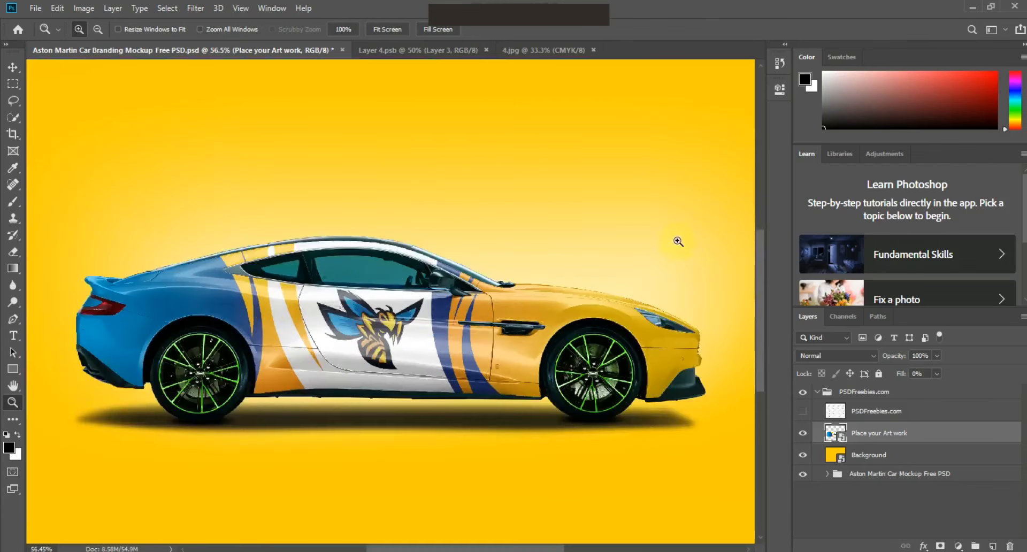
right_click(579, 212)
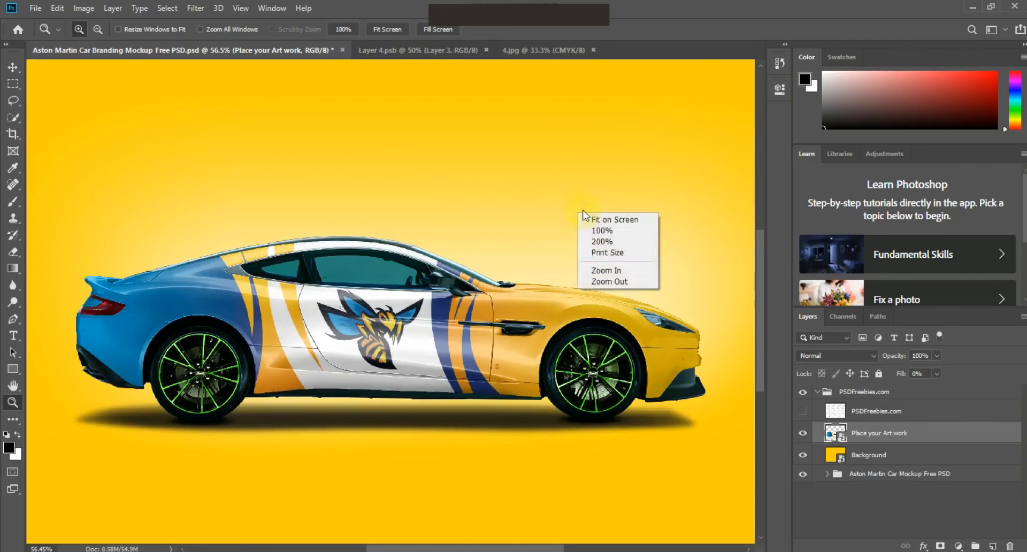
left_click(602, 280)
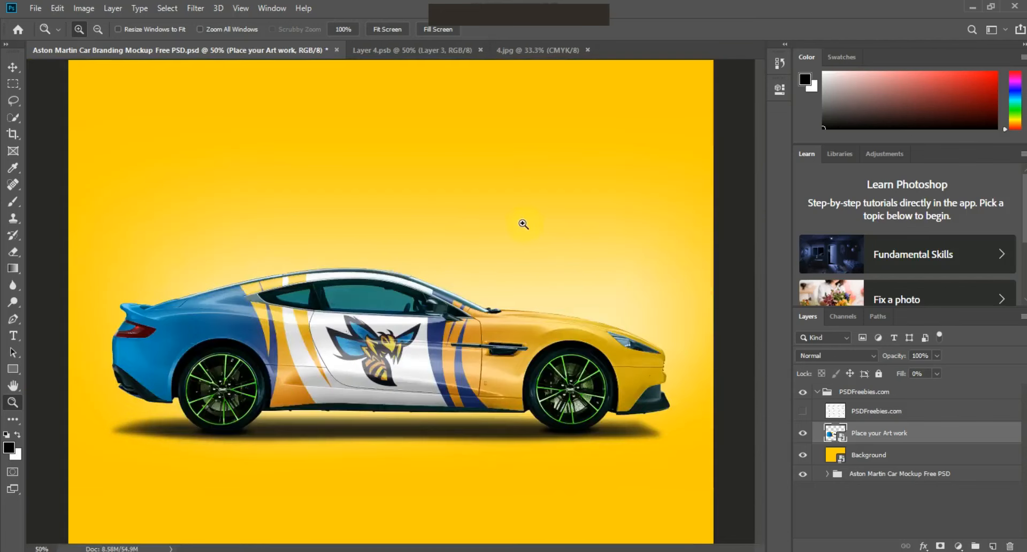
right_click(526, 224)
left_click(555, 293)
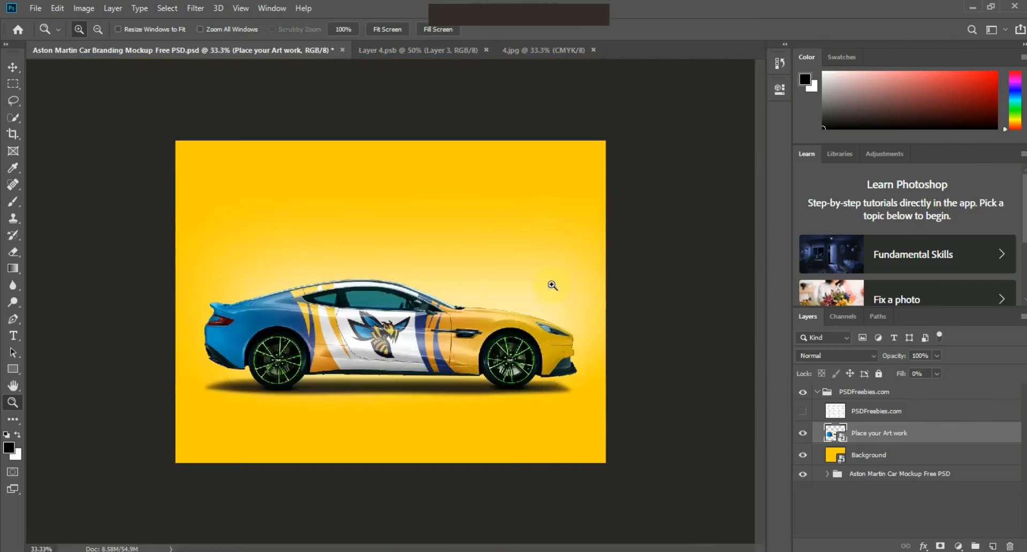
- Select the Background smart object layer in the car mockup
left_click(13, 66)
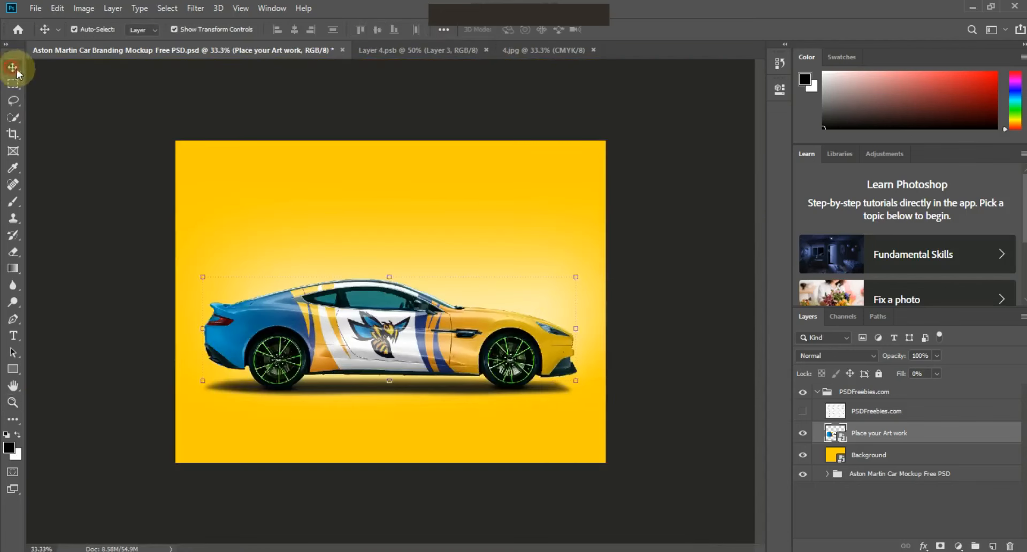
left_click(835, 458)
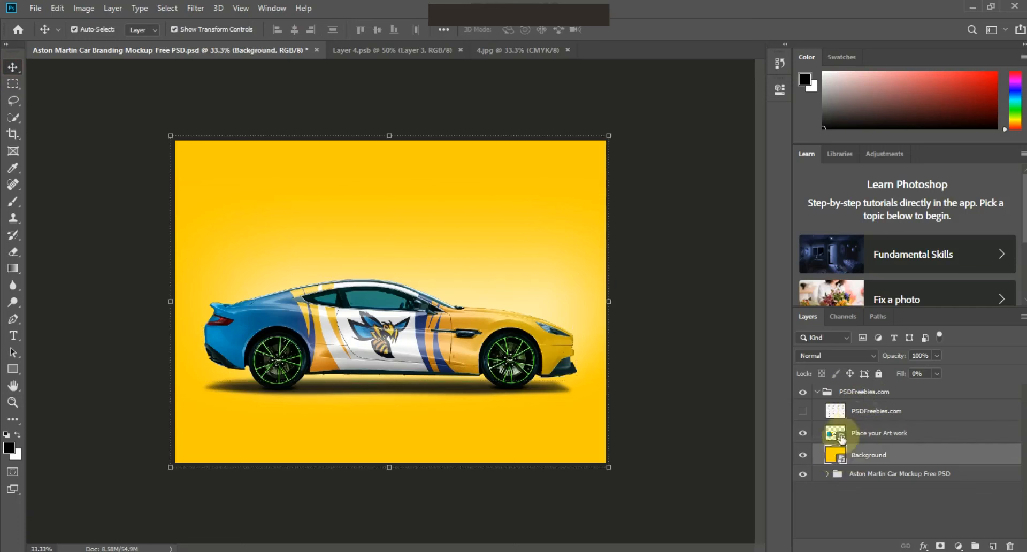